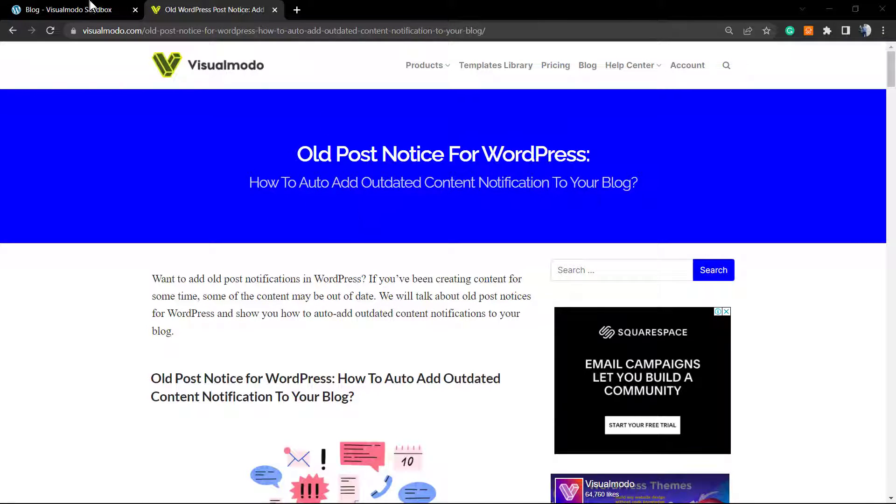
Step: Look through the posts and their publication dates on the sandbox site's blog page
key(ctrl+shift+Tab)
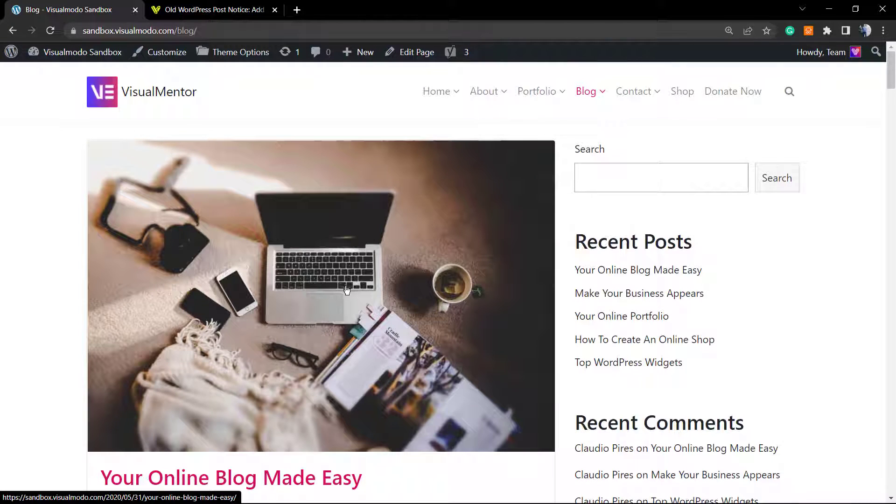
scroll(335, 293, down, 10)
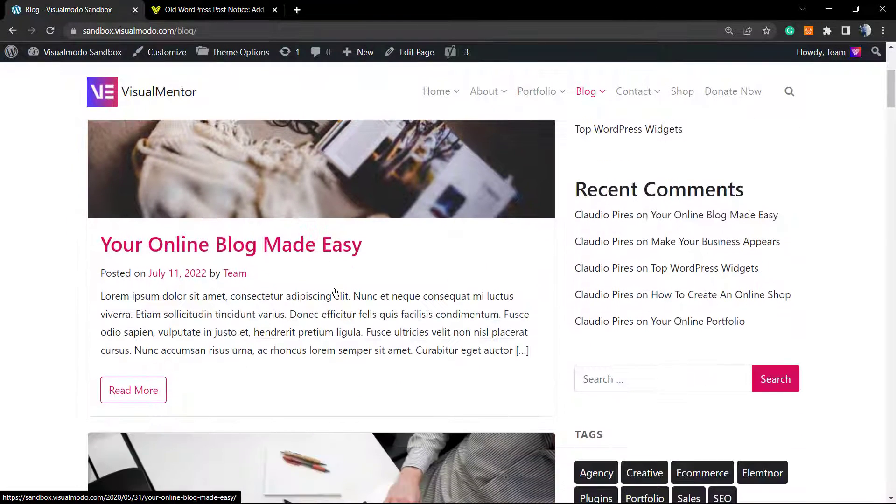
scroll(334, 289, down, 6)
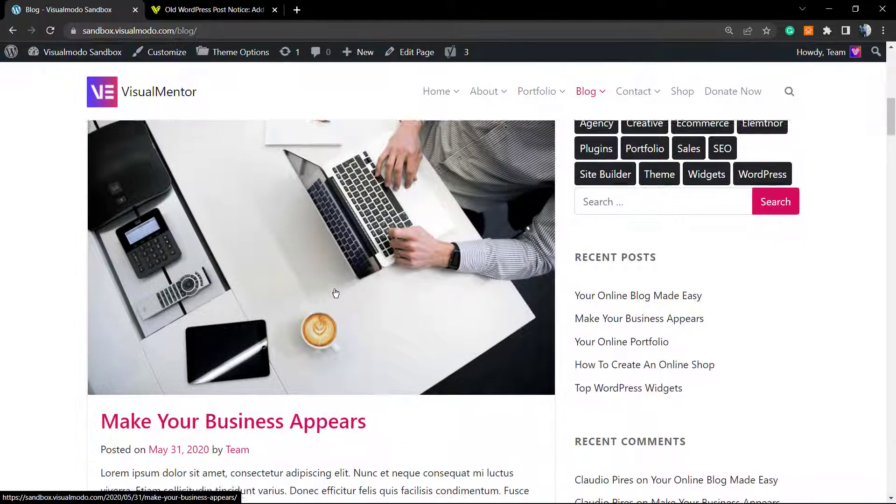
scroll(335, 293, down, 10)
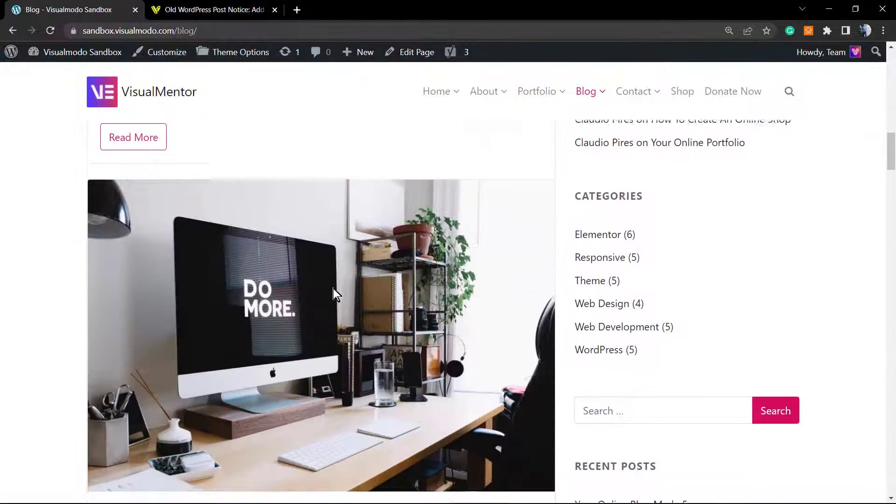
scroll(334, 292, down, 1)
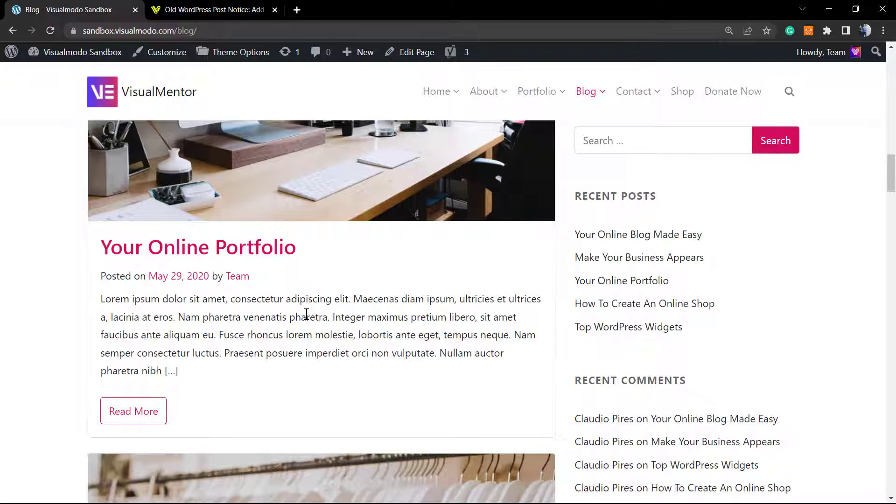
scroll(306, 313, down, 12)
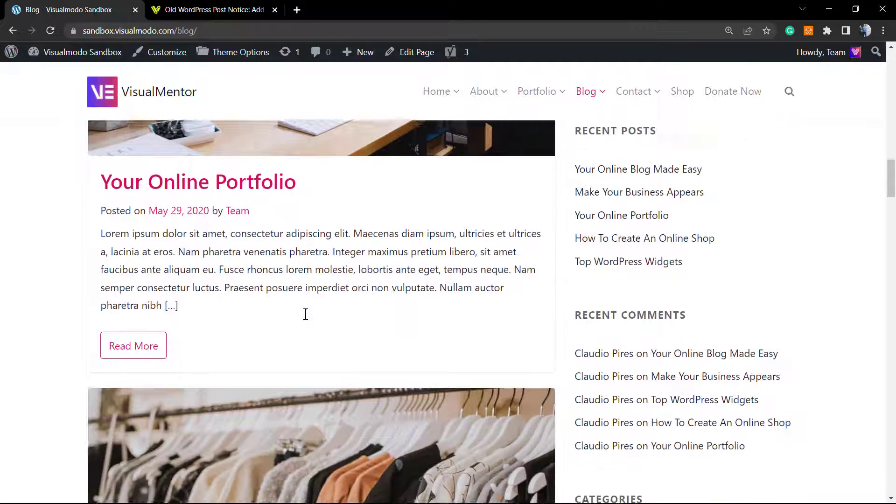
scroll(306, 318, down, 8)
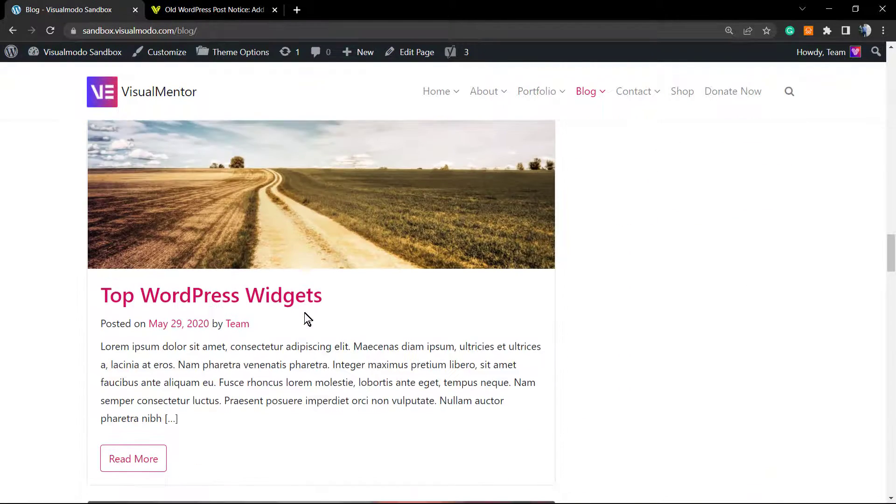
scroll(281, 286, down, 8)
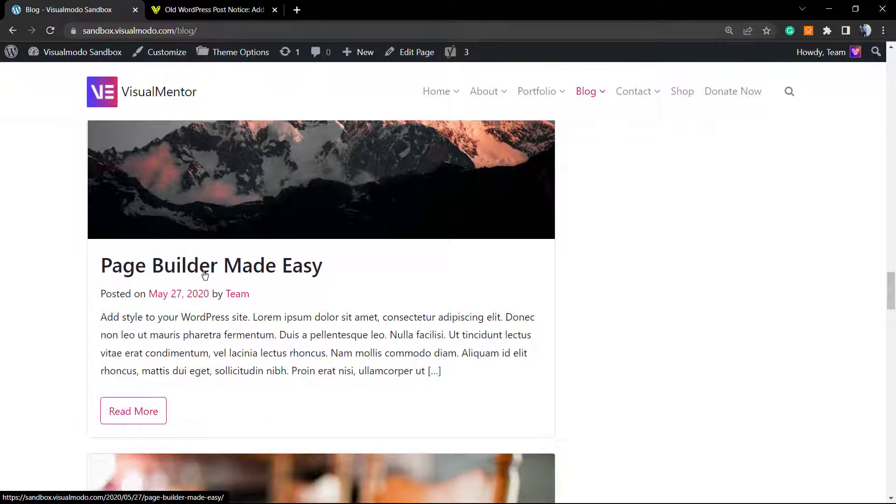
drag(241, 294, 286, 306)
click(286, 306)
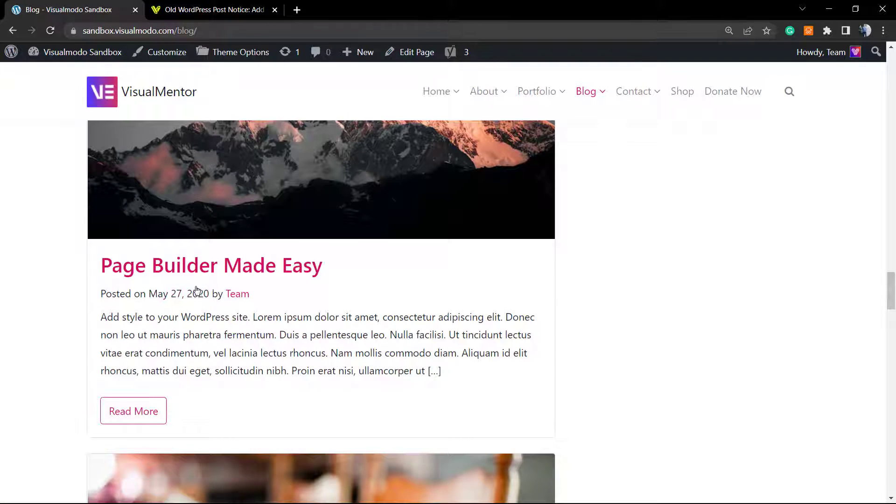
Step: Open the "Page Builder Made Easy" post and examine the beginning of its content
click(224, 272)
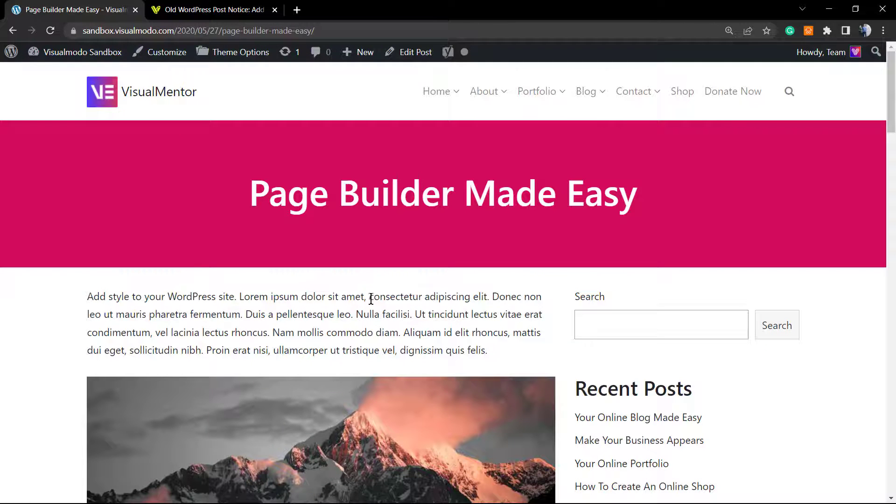
drag(109, 296, 165, 297)
drag(265, 279, 526, 292)
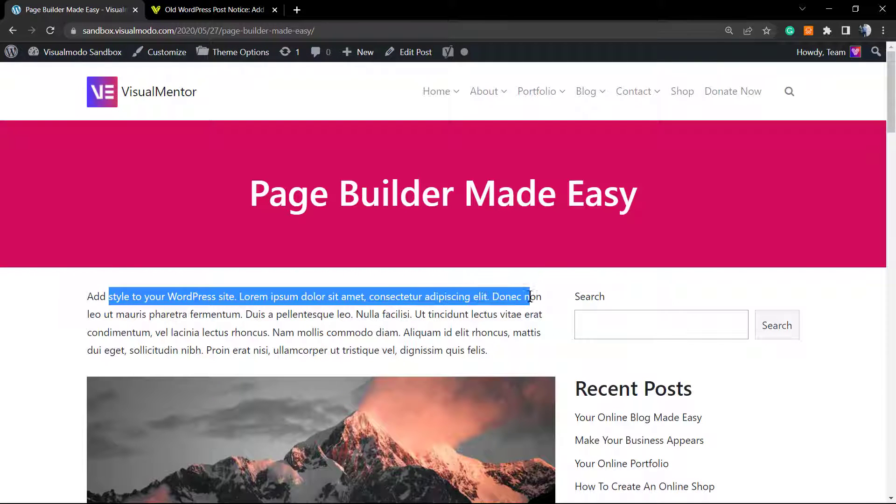
triple_click(284, 298)
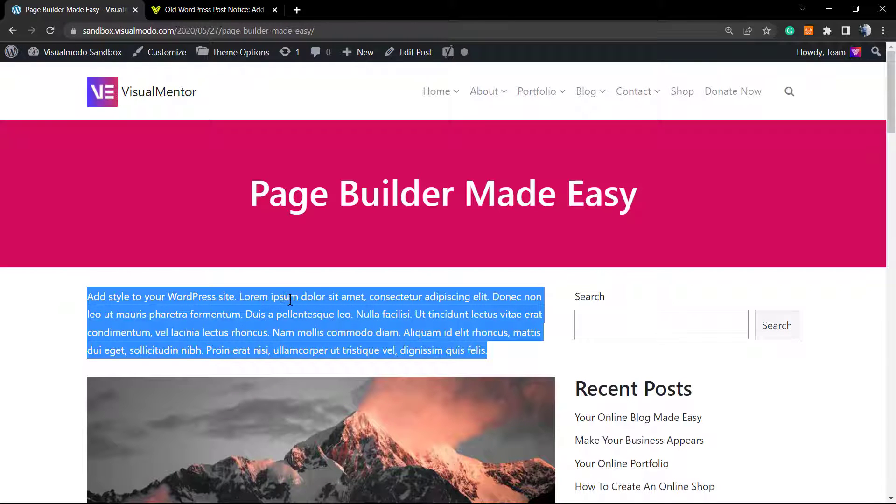
click(326, 279)
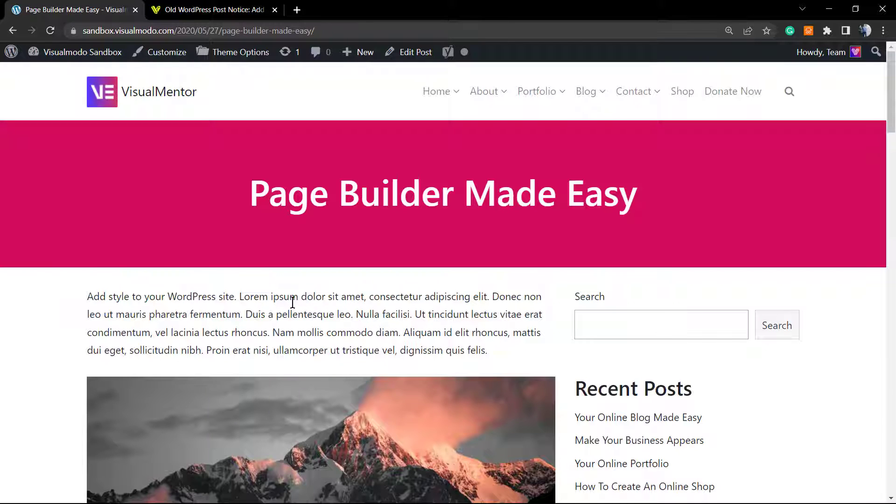
Step: Go to the sandbox site's WordPress dashboard and open the page for adding new plugins
click(206, 4)
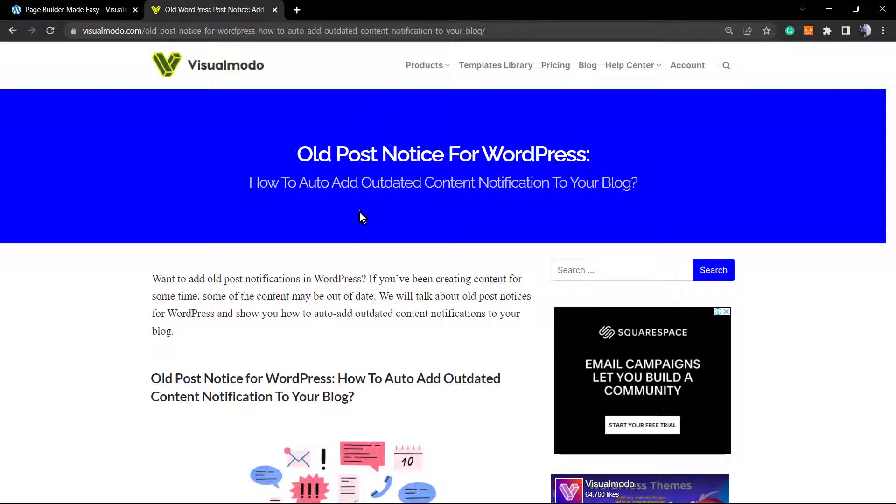
click(106, 6)
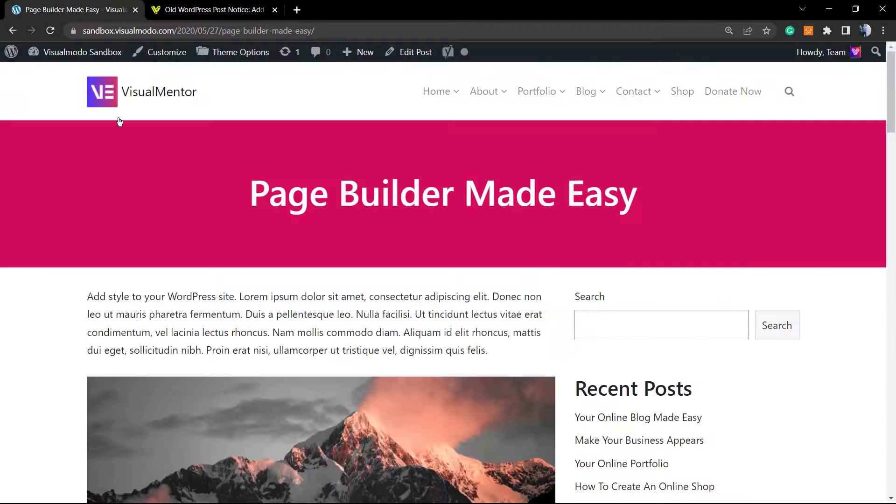
mouse_move(89, 66)
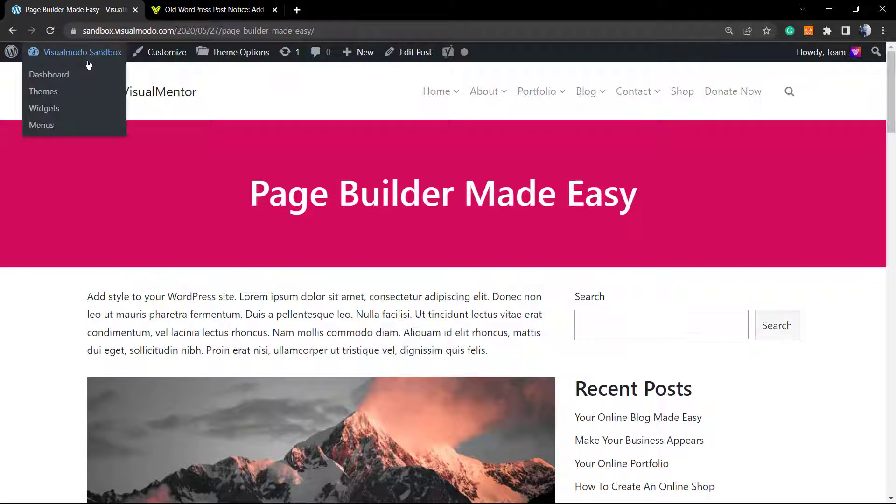
click(70, 80)
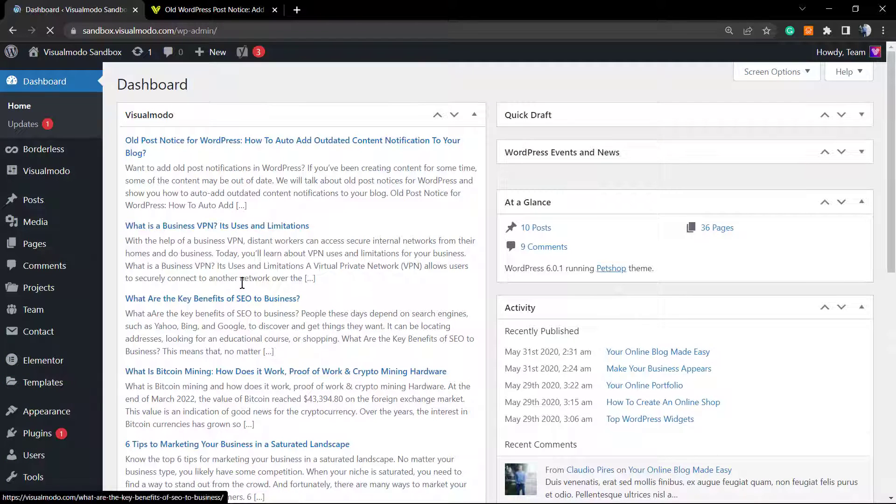
scroll(91, 402, down, 1)
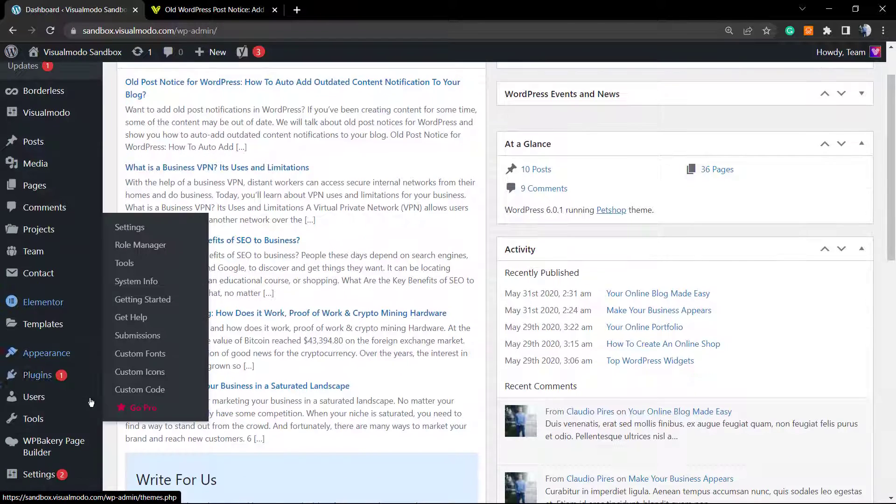
mouse_move(50, 380)
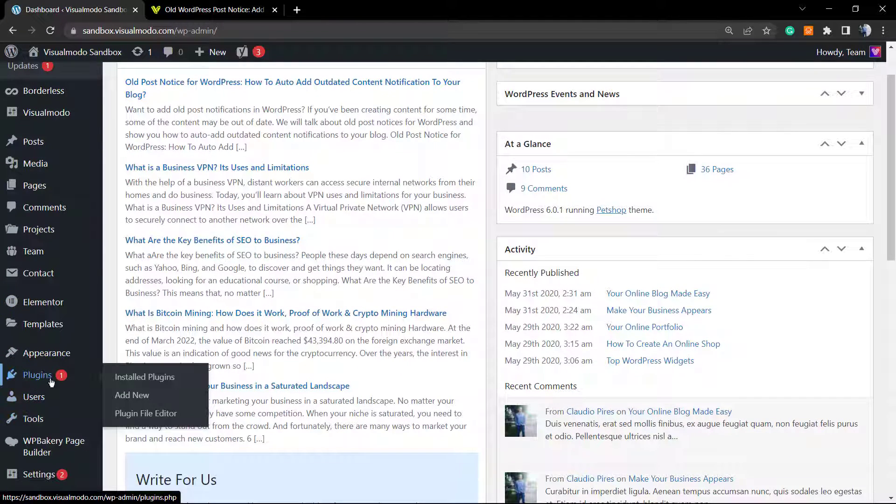
click(150, 396)
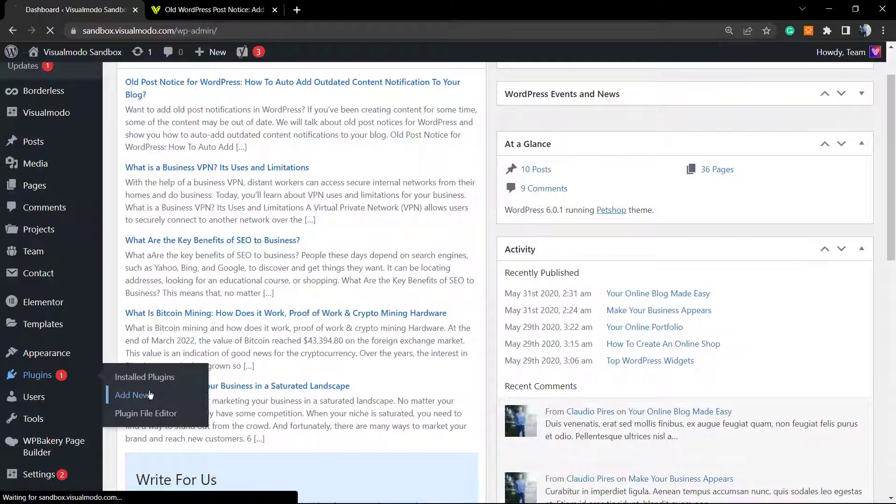
Step: Dismiss the antivirus pop-up and search the plugin directory for "DX Out of Date"
key(ctrl+plus)
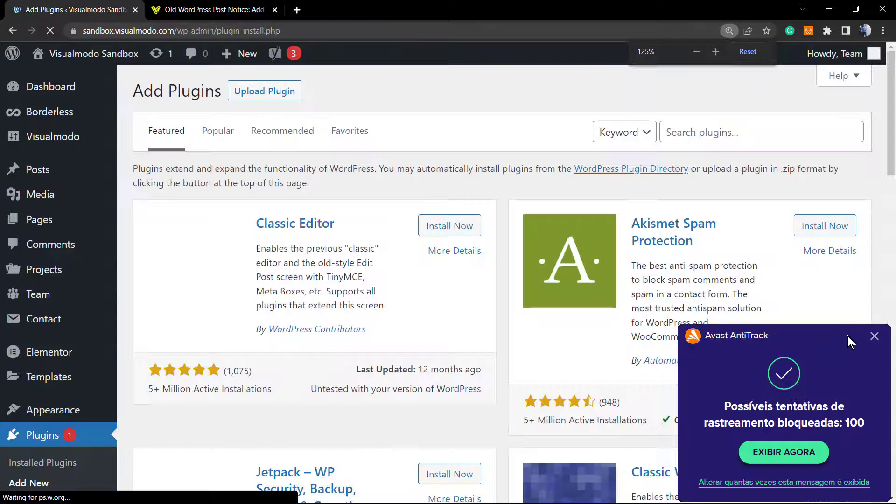
click(874, 336)
key(ctrl+minus)
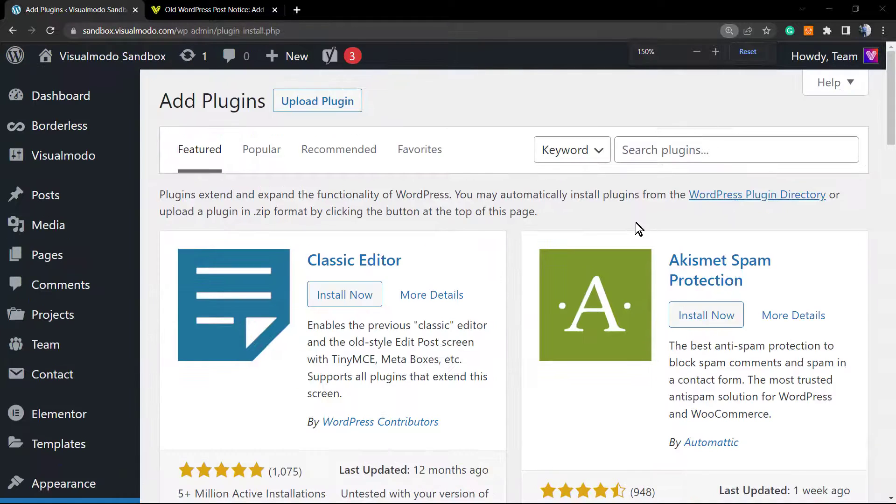
key(ctrl+plus)
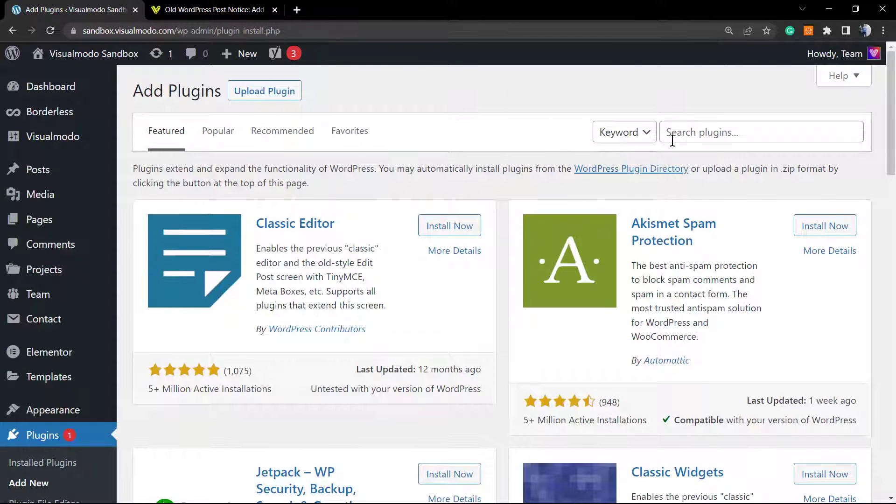
click(695, 132)
text(DX Out of Date)
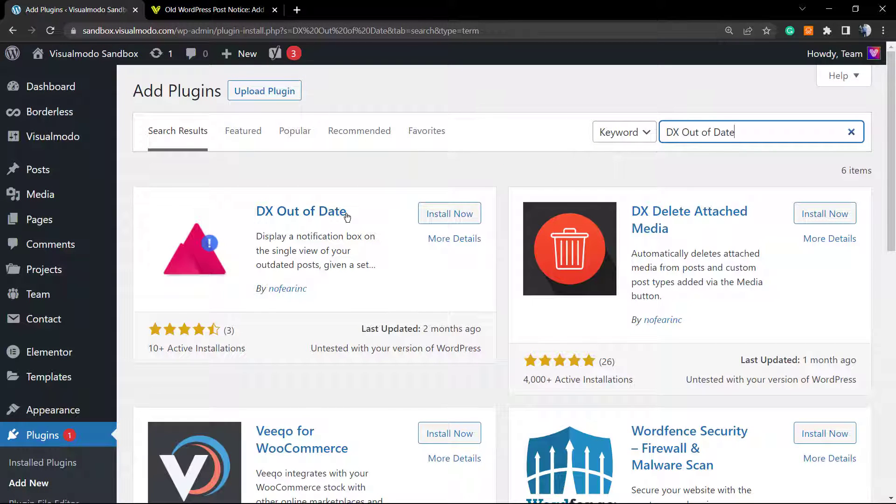
Step: Install and activate the DX Out of Date plugin
drag(347, 216, 260, 209)
click(389, 217)
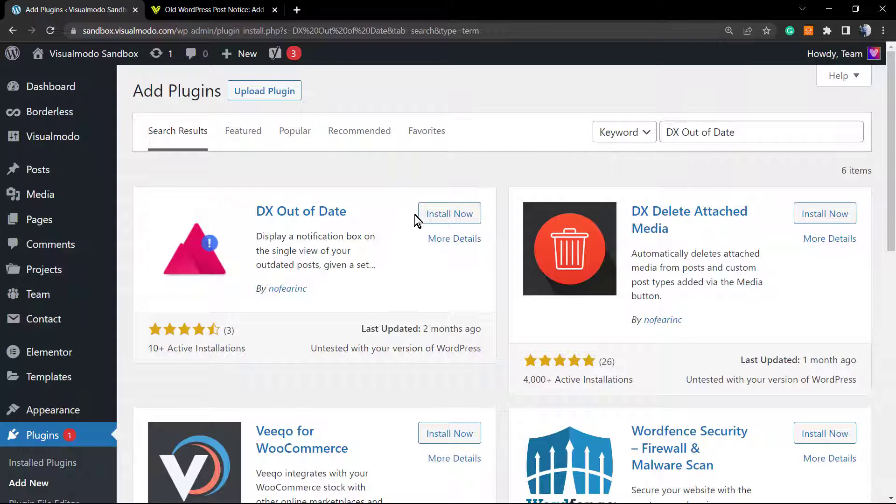
click(456, 218)
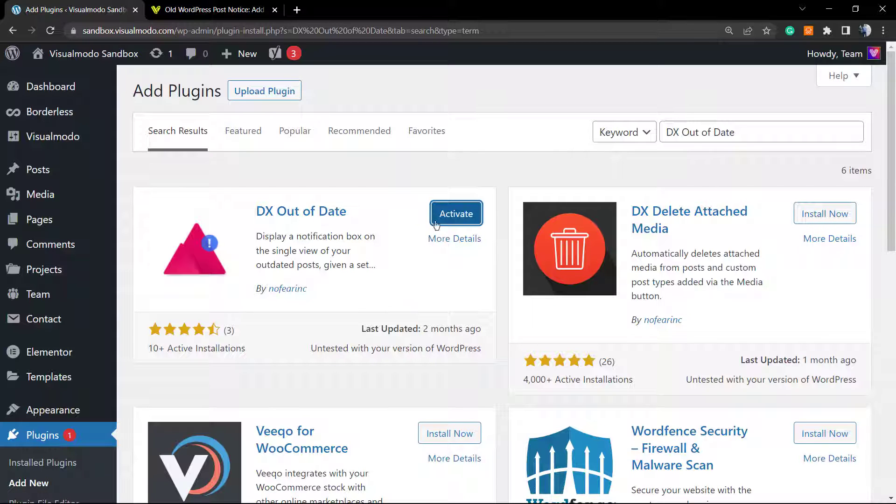
click(458, 217)
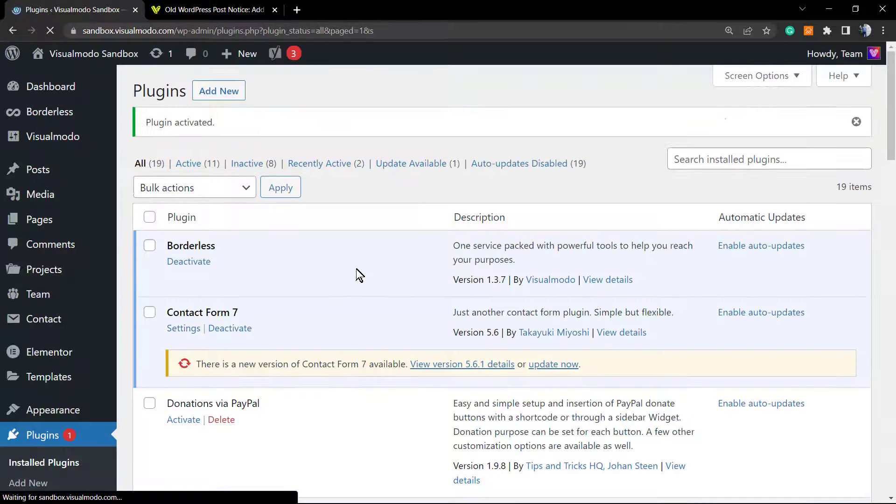
Step: Find DX Out of Date among the installed plugins and open the Out of Date settings page
scroll(357, 269, down, 5)
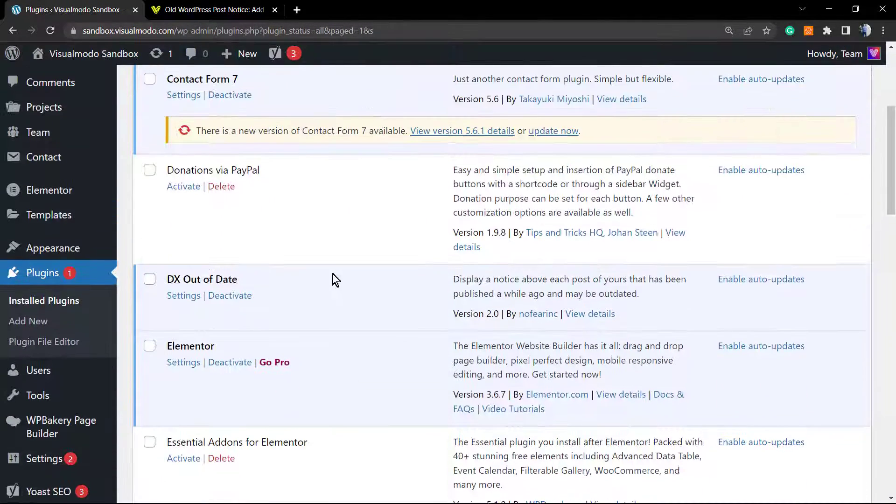
triple_click(193, 277)
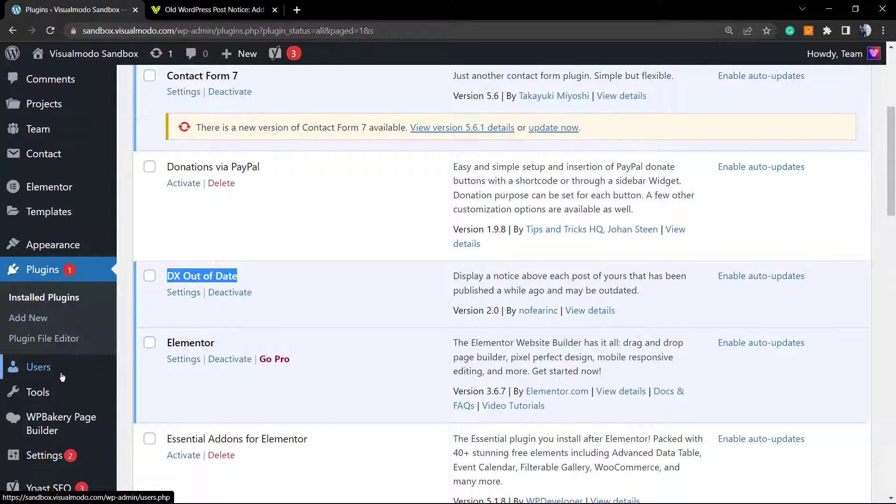
scroll(47, 373, down, 1)
mouse_move(57, 400)
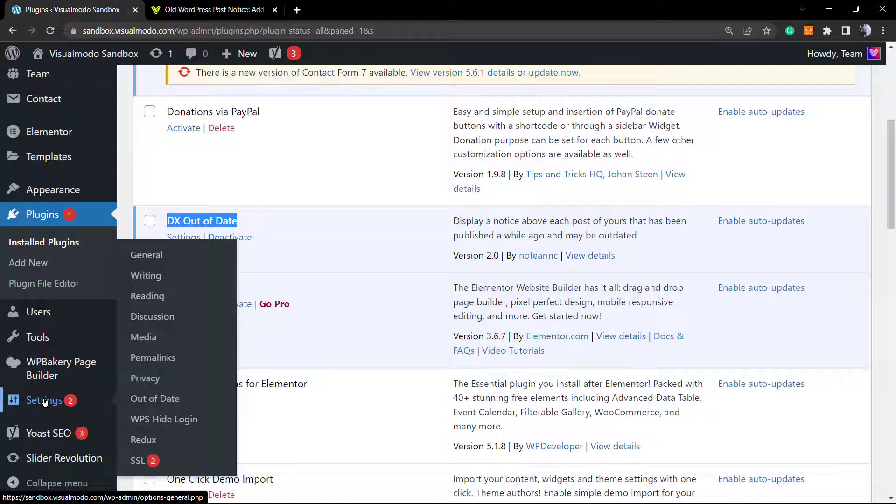
click(175, 402)
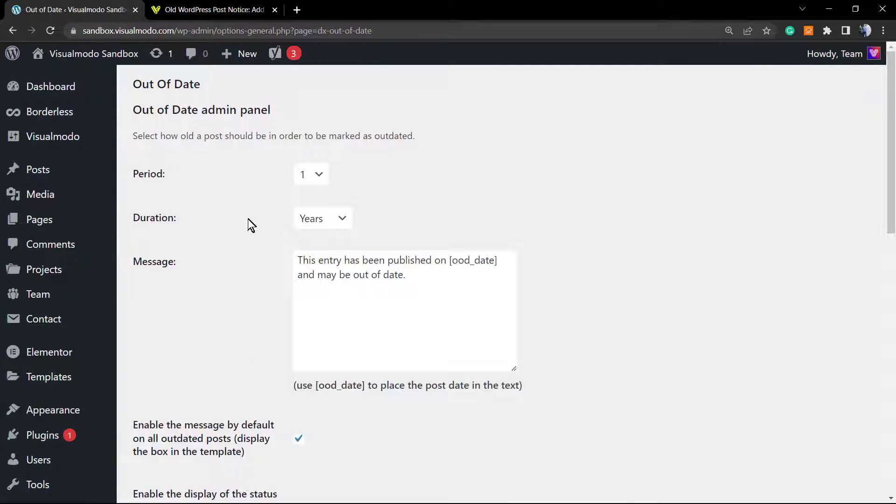
Step: Check the available Period and Duration choices for marking a post as outdated
click(324, 175)
click(324, 176)
click(312, 219)
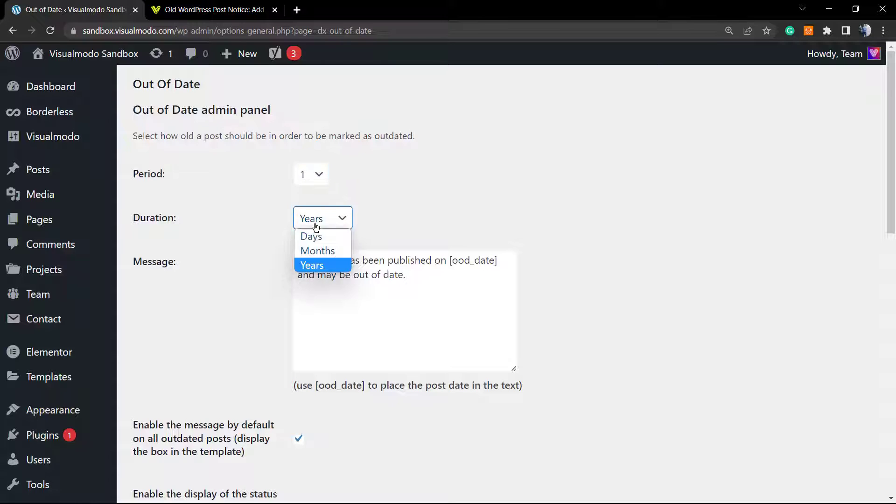
click(324, 209)
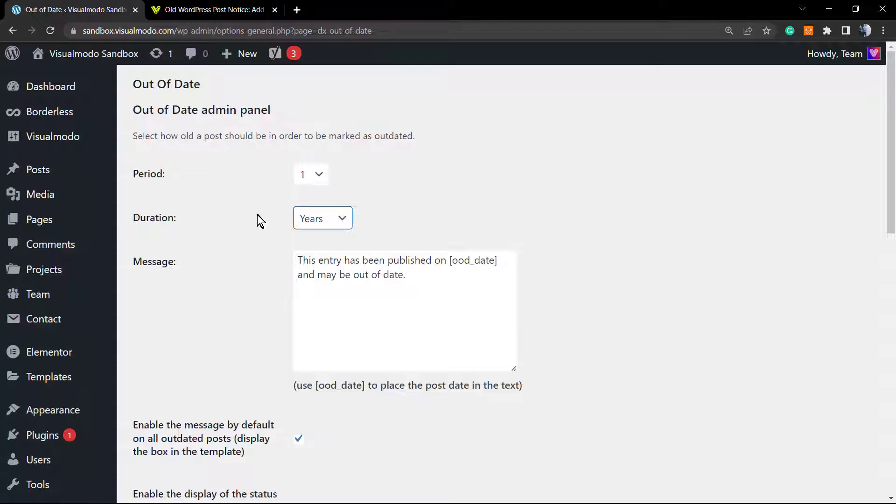
Step: Examine the outdated-post notice text and its [ood_date] placeholder in the Message setting
click(458, 257)
double_click(473, 260)
click(304, 272)
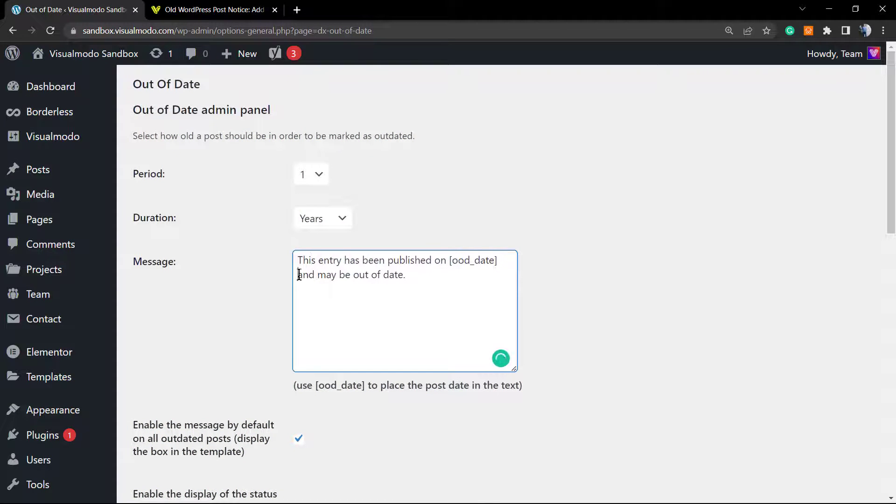
triple_click(345, 263)
click(329, 264)
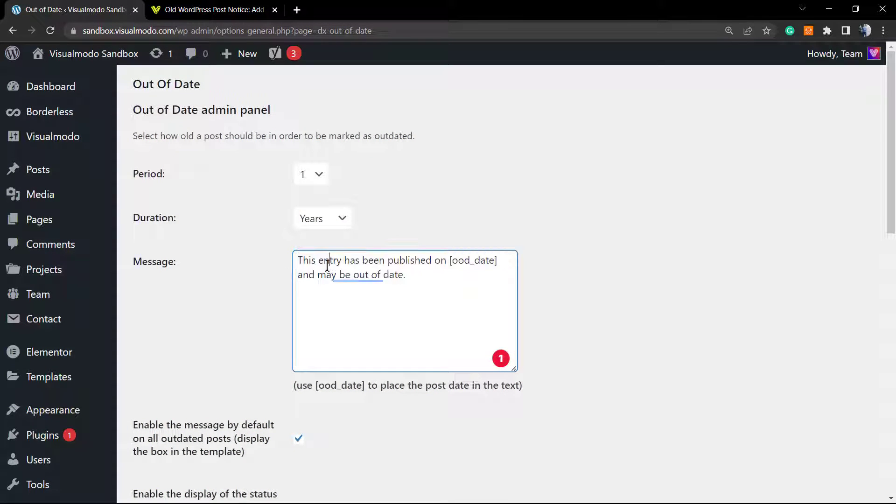
click(431, 272)
text(eeeeeee)
double_click(421, 277)
key(BackSpace)
Step: Check the option enabling the message by default on outdated posts, and enable the status display in the Dashboard's All Posts table
scroll(240, 302, down, 1)
scroll(239, 299, down, 1)
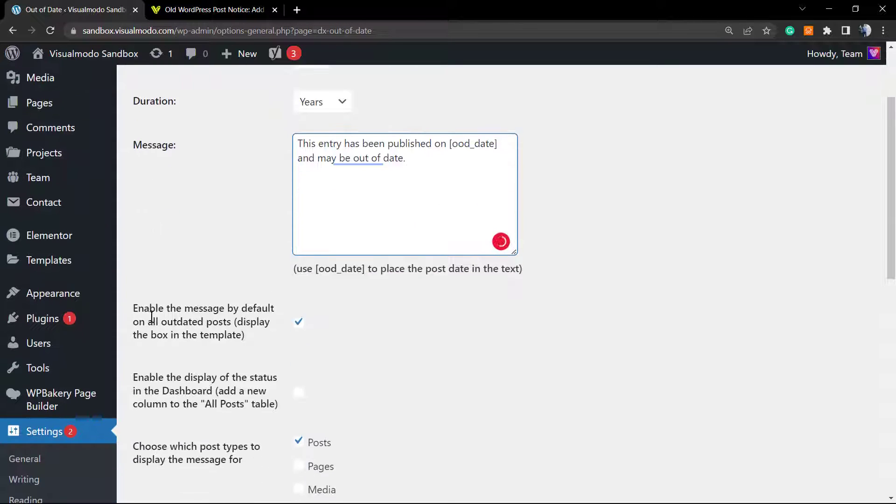
drag(132, 310, 154, 307)
triple_click(155, 305)
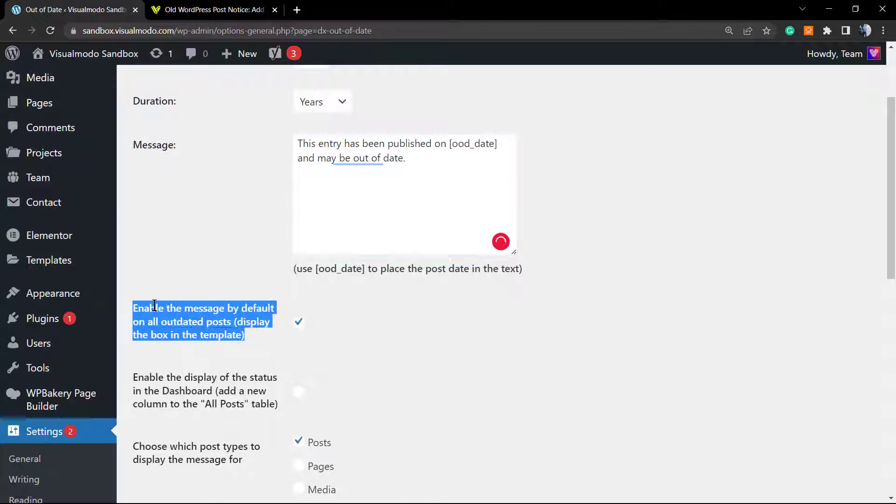
click(182, 277)
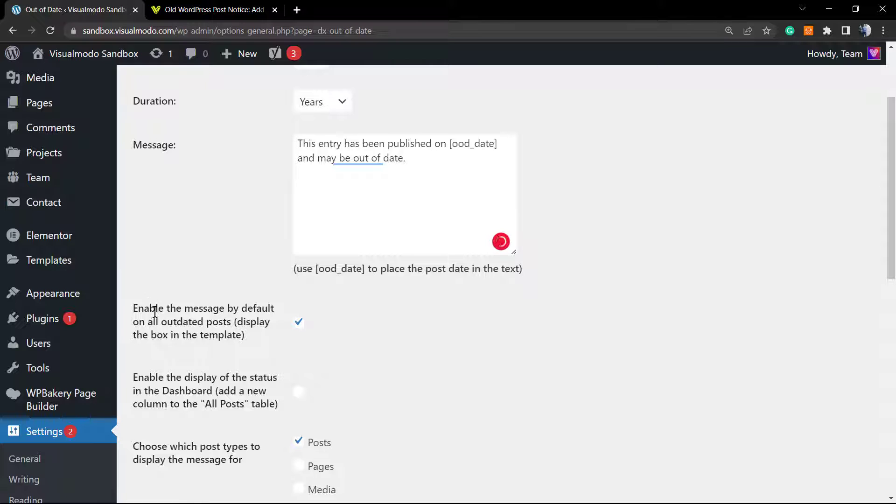
scroll(176, 325, down, 2)
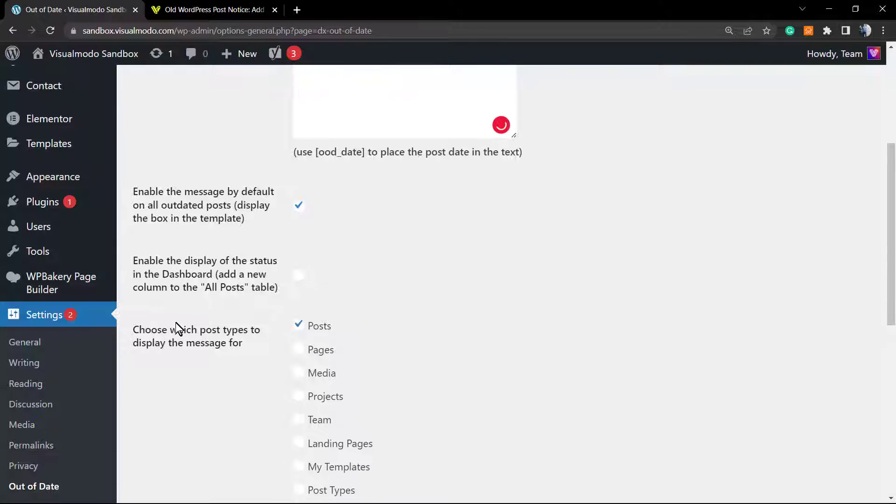
triple_click(161, 276)
click(174, 236)
scroll(372, 272, down, 1)
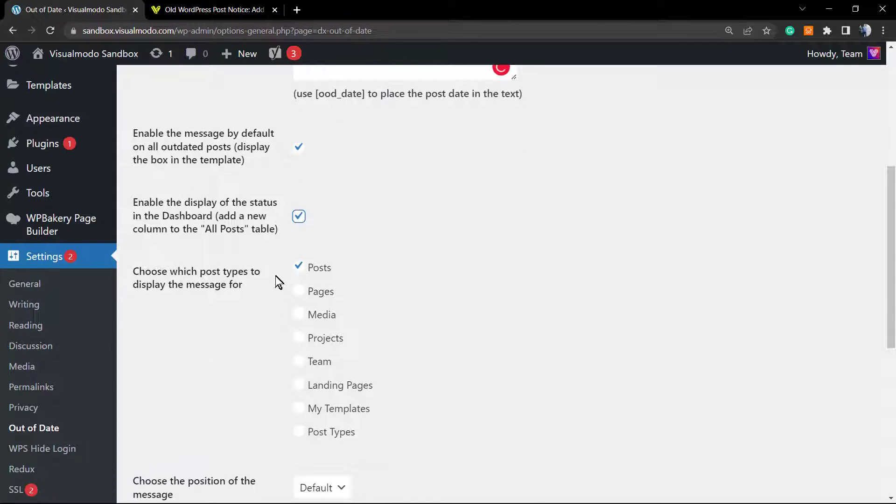
Step: Review the post type, message position, color and custom CSS options, and save the plugin settings
triple_click(153, 276)
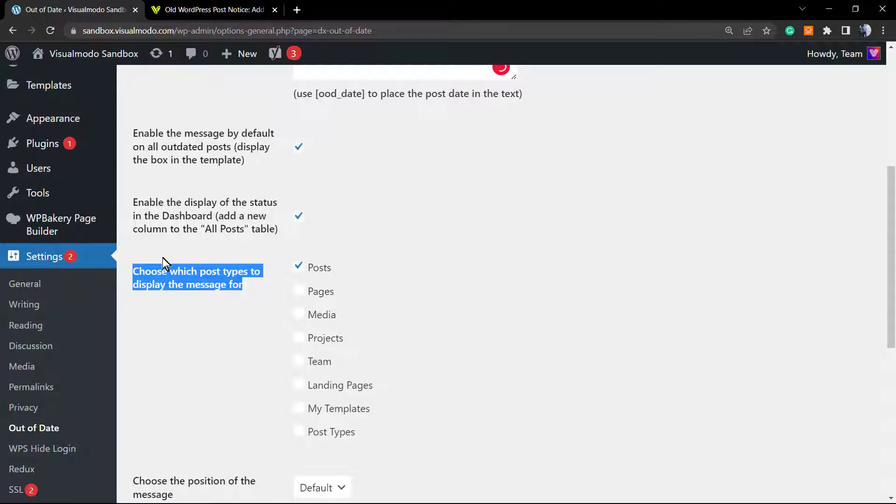
scroll(429, 267, down, 1)
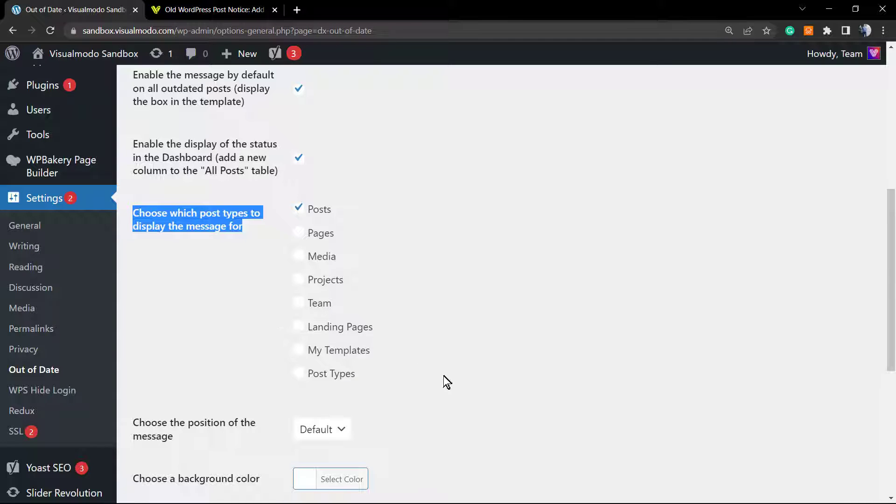
click(279, 379)
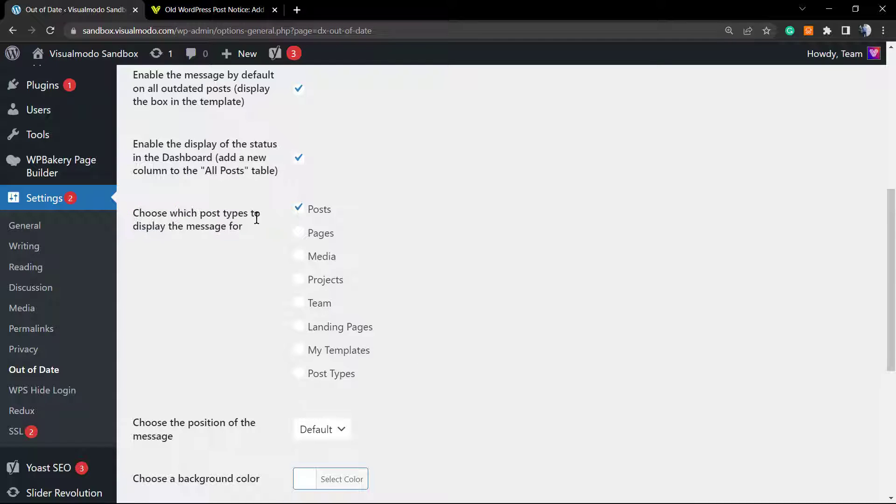
scroll(257, 216, down, 2)
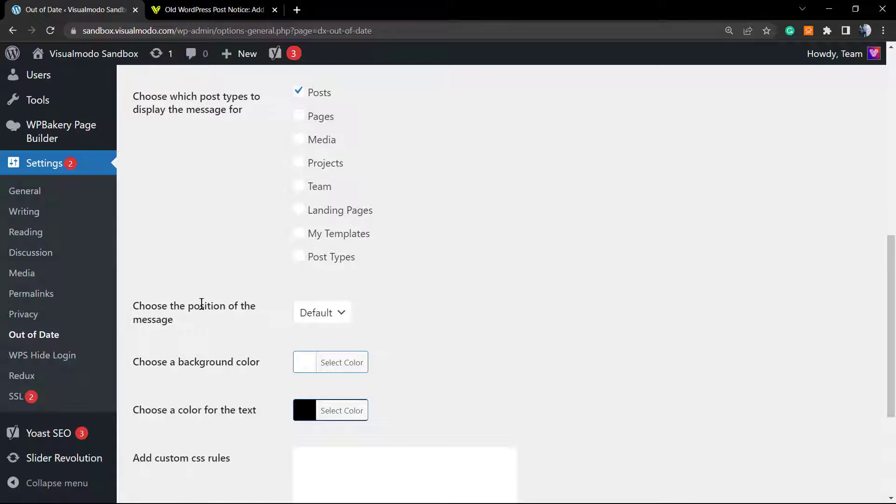
scroll(200, 304, down, 1)
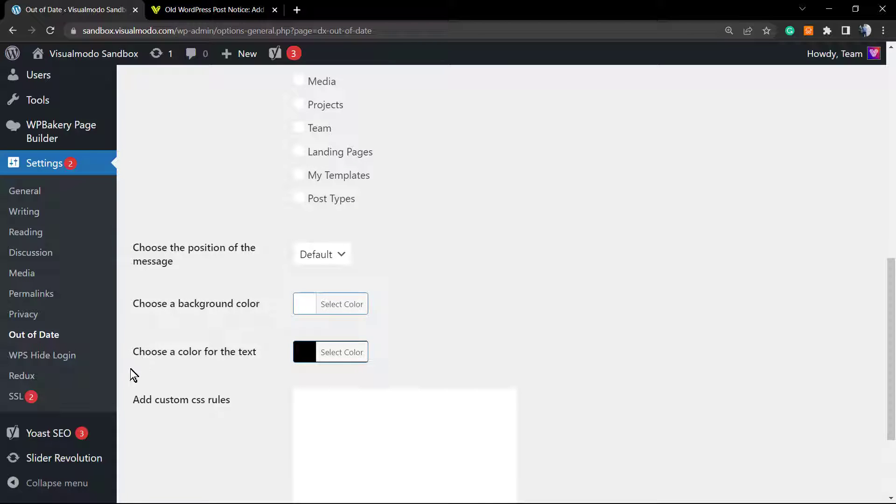
scroll(201, 353, down, 1)
scroll(201, 355, down, 2)
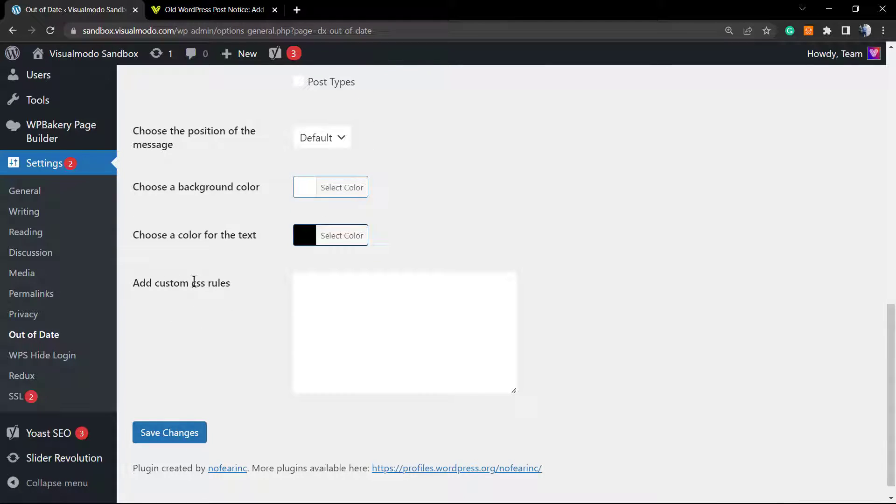
click(194, 433)
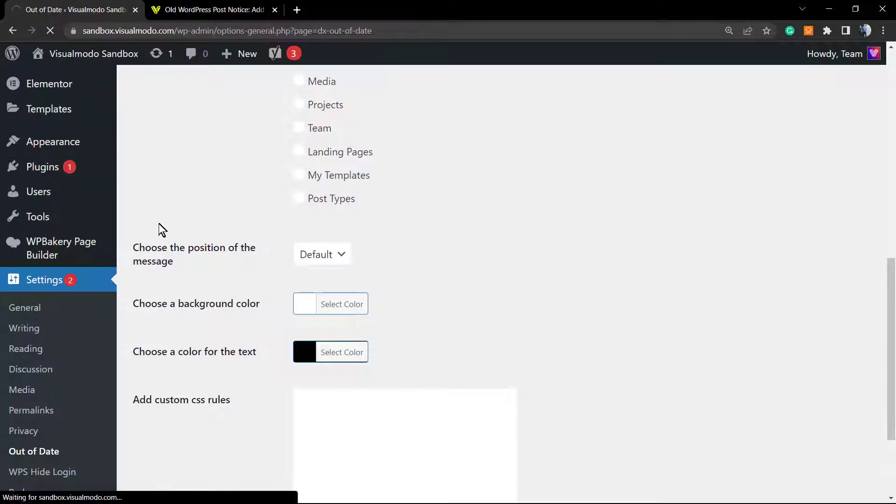
Step: Open the live site in a new browser tab and go to its Blog page
mouse_move(93, 60)
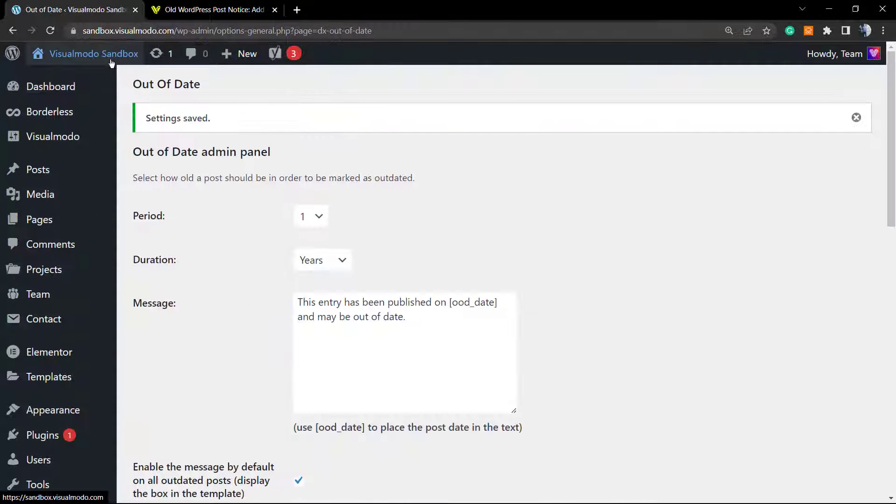
right_click(102, 75)
click(131, 88)
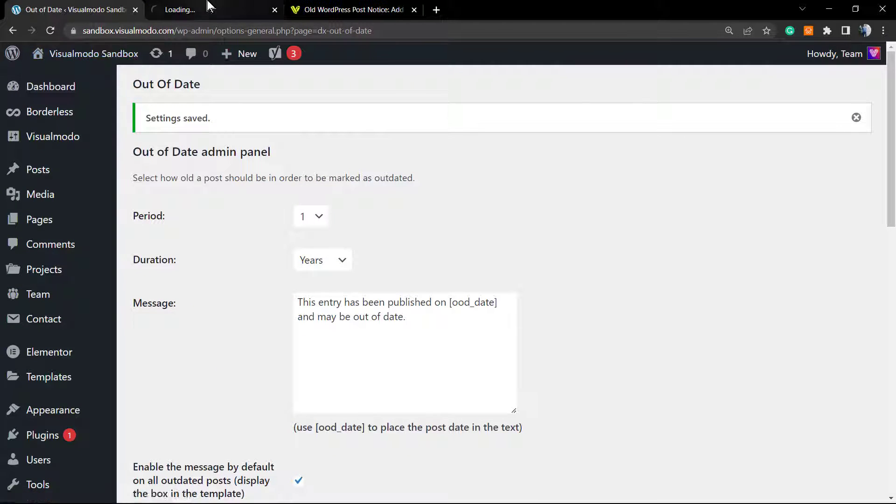
click(200, 9)
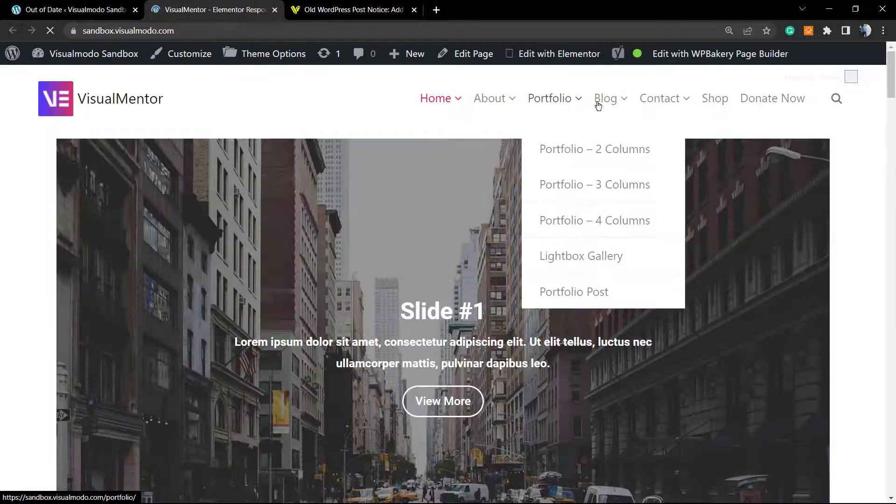
scroll(344, 254, down, 5)
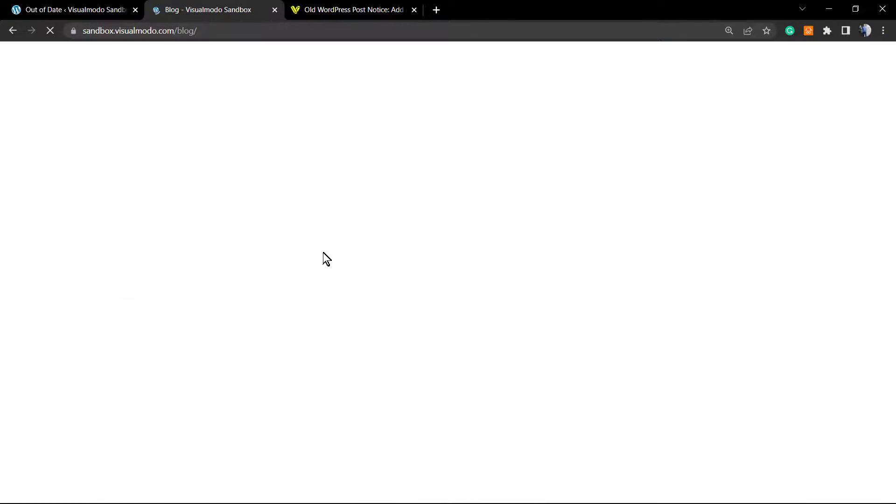
Step: Find the May 31, 2020 post "Make Your Business Appears" in the blog list and open it
scroll(220, 271, down, 6)
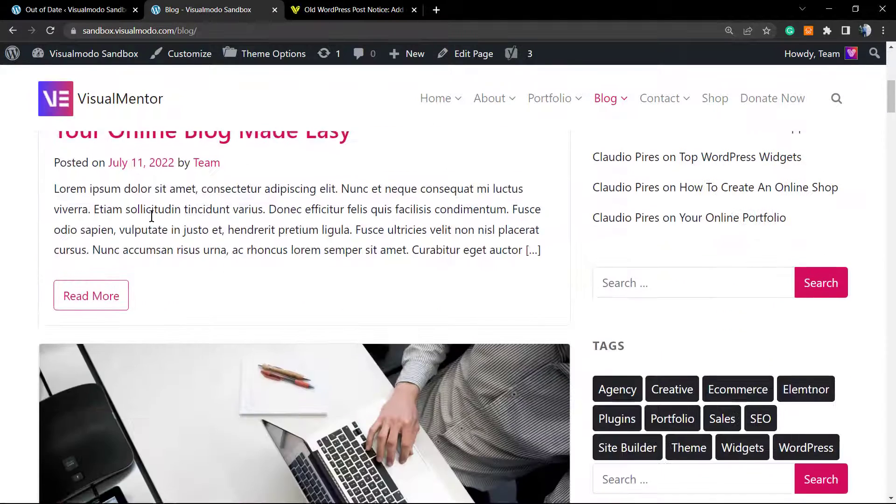
scroll(142, 210, up, 1)
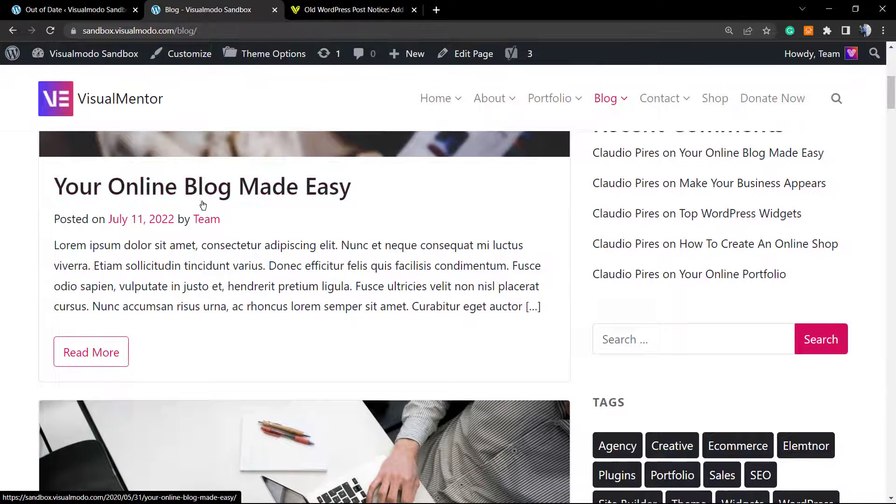
scroll(202, 202, down, 6)
scroll(218, 221, down, 2)
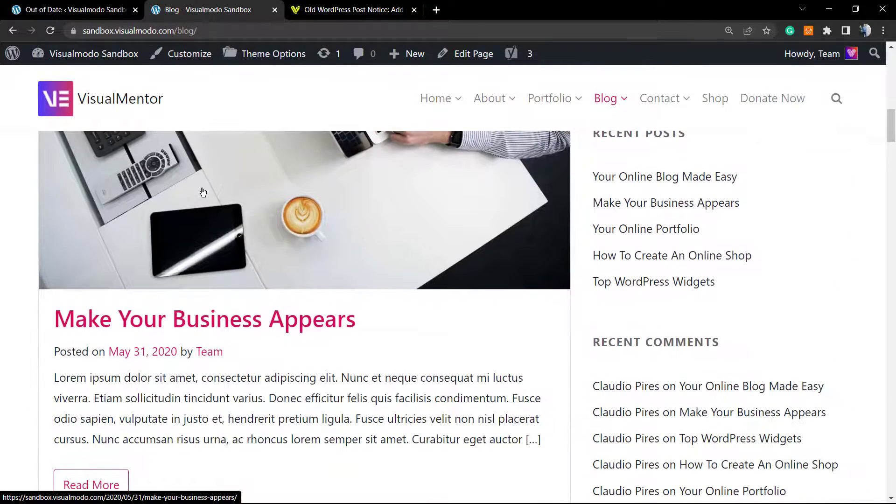
click(184, 320)
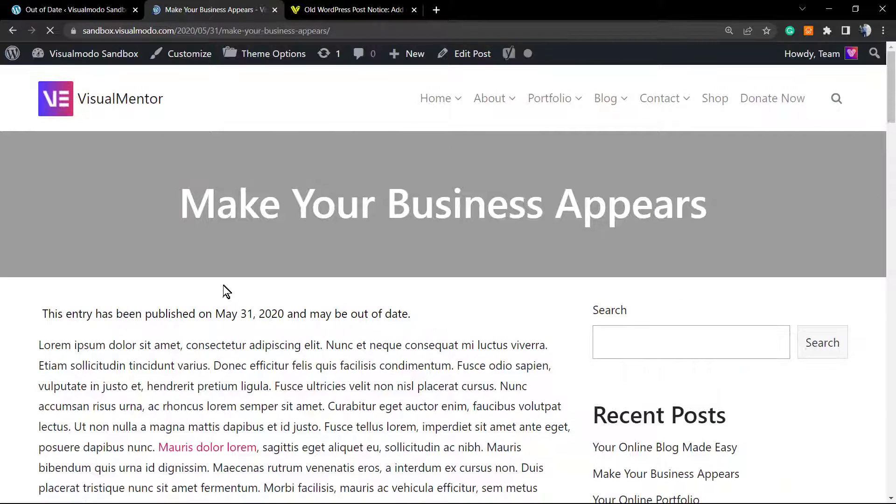
Step: Examine the out-of-date notice and its publication date above the text of the post
triple_click(107, 317)
click(101, 310)
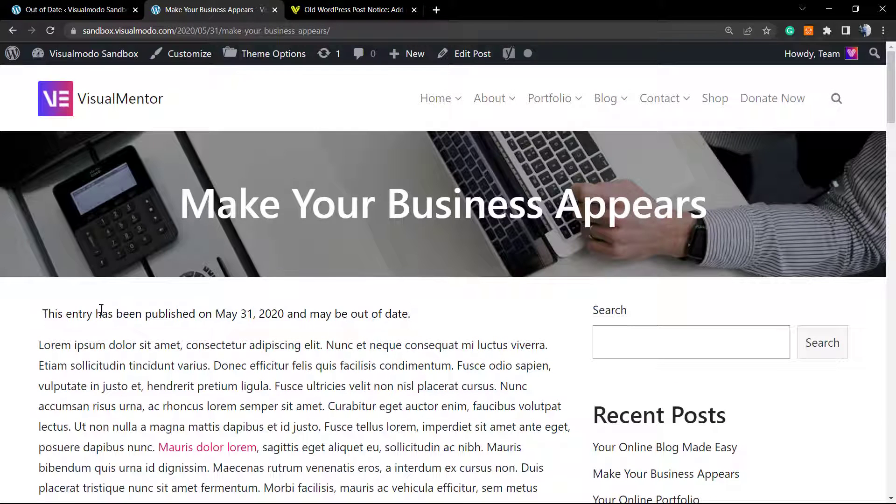
drag(222, 312, 416, 319)
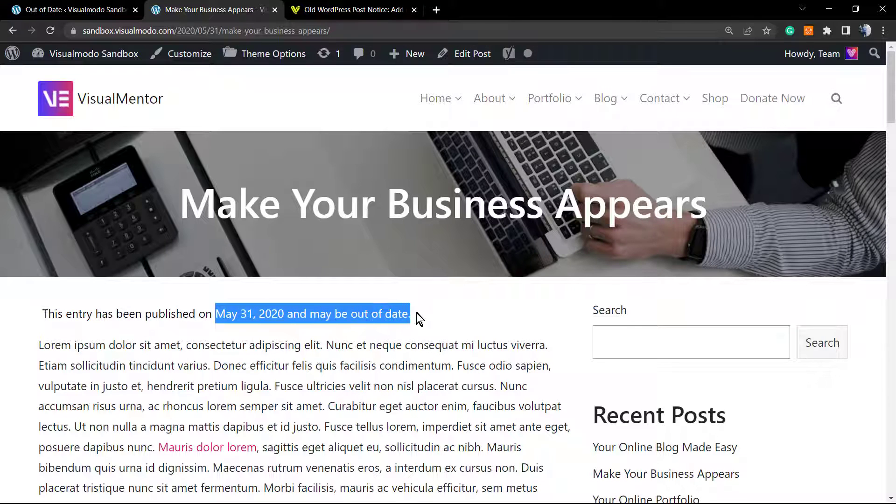
triple_click(420, 319)
click(368, 309)
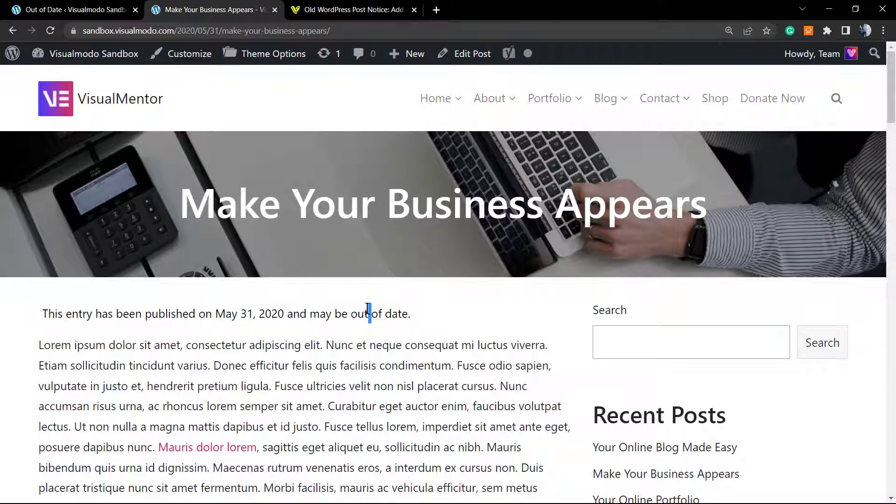
triple_click(368, 309)
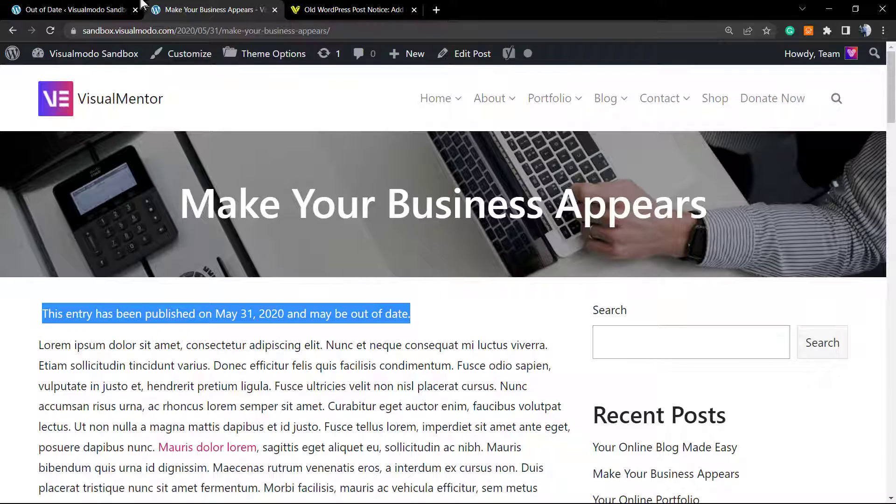
Step: Return to the Out of Date settings and set the message's background color to a light gray
click(89, 9)
scroll(248, 285, down, 1)
scroll(249, 286, down, 8)
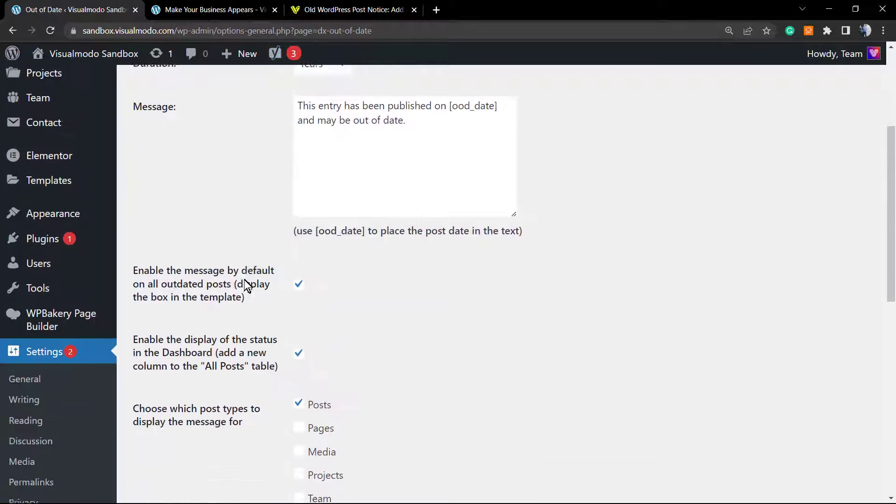
scroll(236, 280, down, 1)
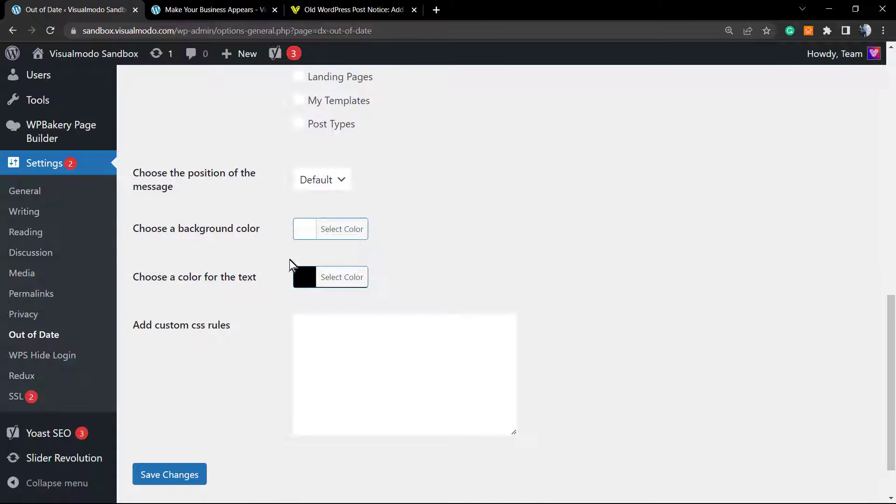
click(337, 229)
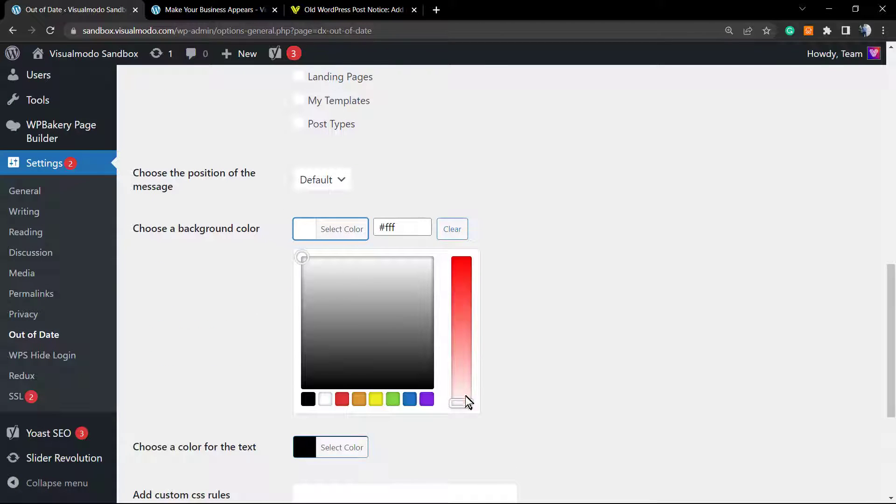
drag(462, 402, 463, 389)
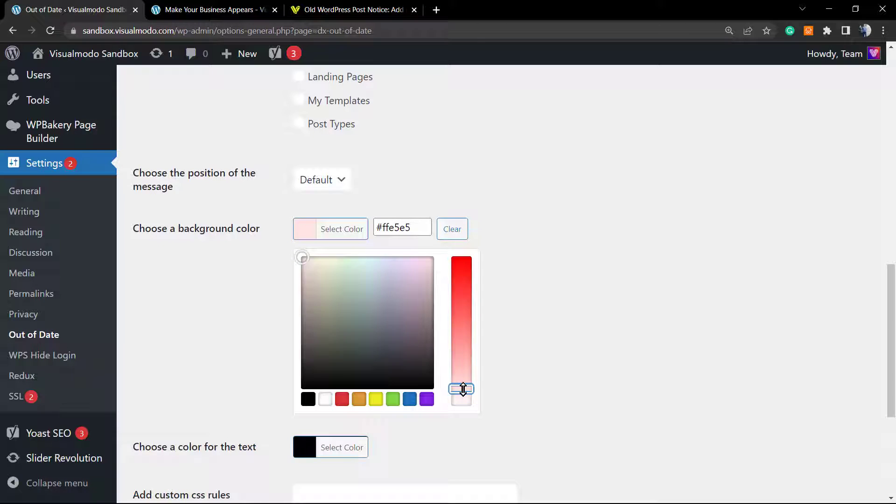
click(308, 399)
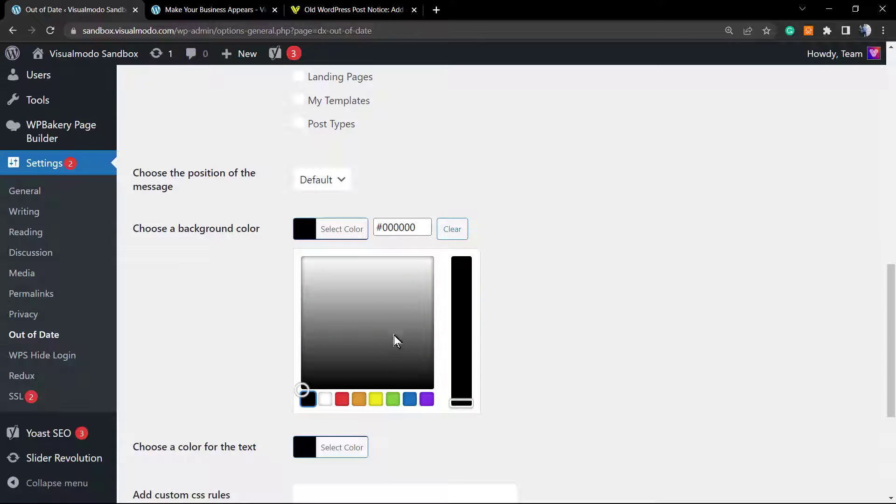
drag(358, 311, 242, 270)
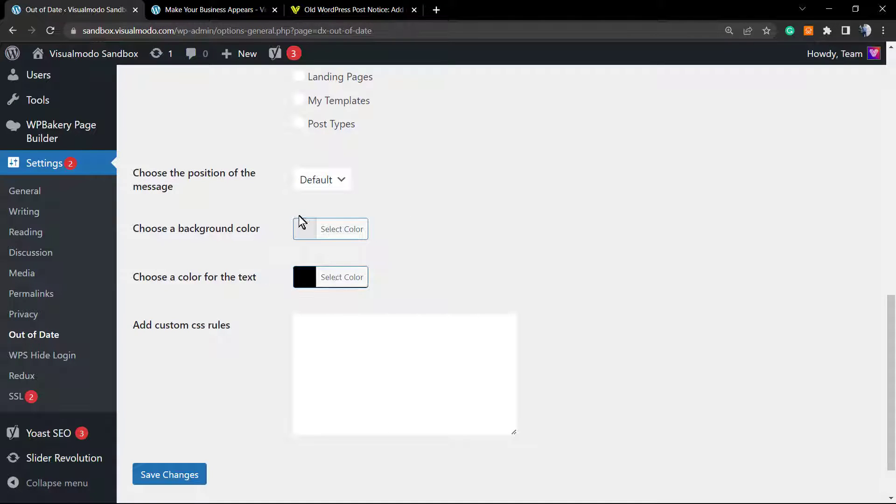
Step: Try the Top position for the message and set it back to Default
click(323, 184)
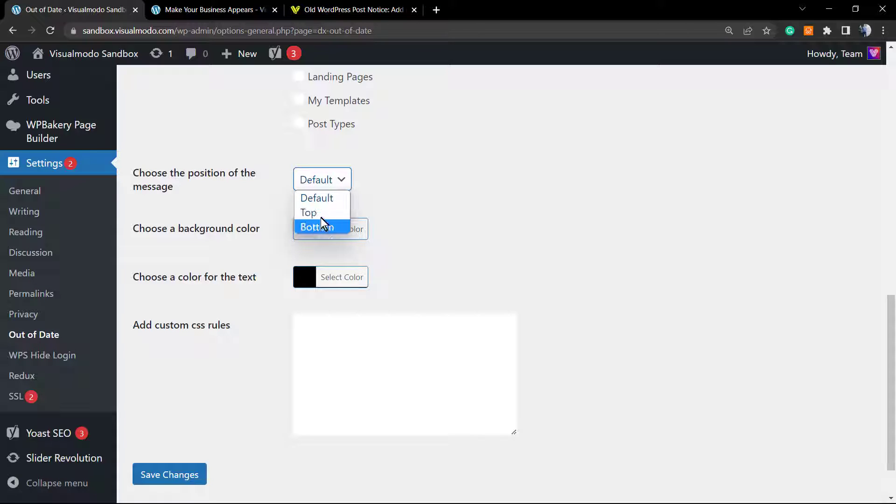
click(321, 213)
click(342, 177)
click(326, 200)
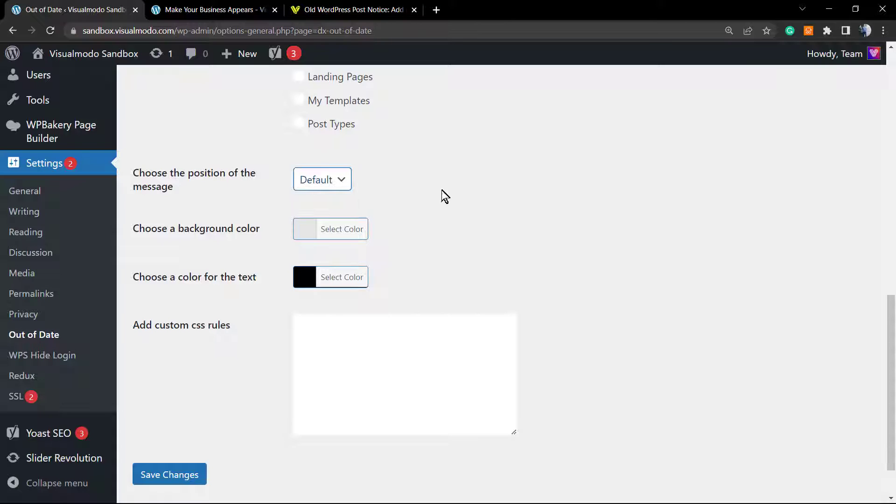
Step: Save the plugin settings and check the notice's styling on the "Make Your Business Appears" post
click(176, 472)
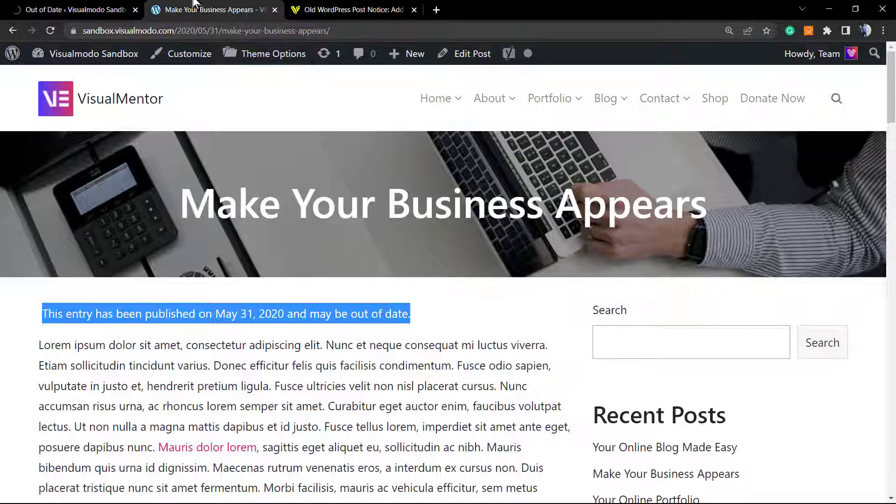
click(196, 10)
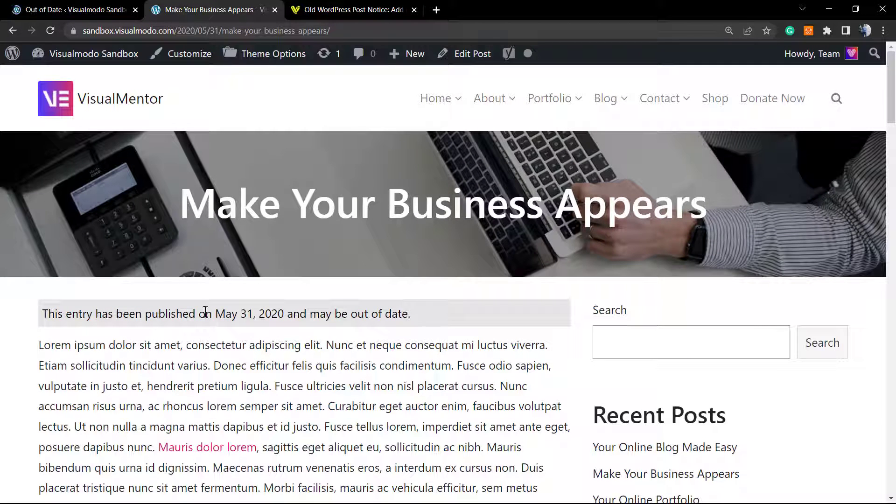
triple_click(205, 312)
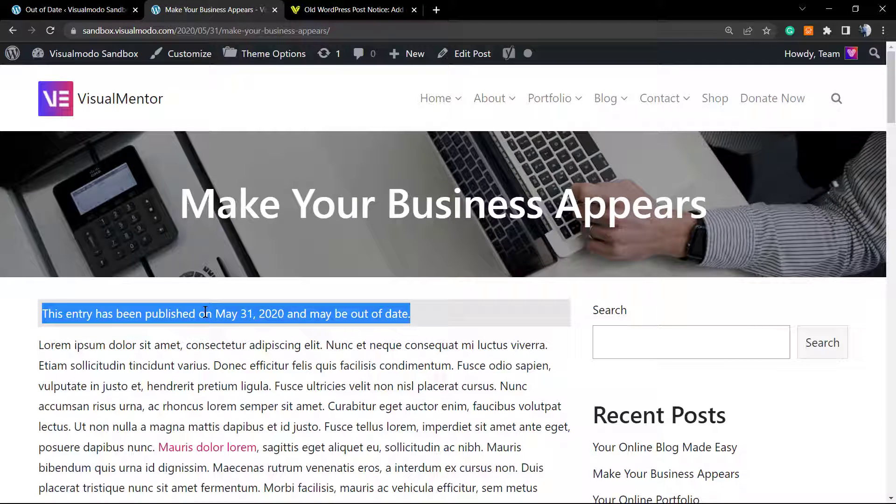
Step: Return to the WordPress admin and open the "Hello New World!" post for editing from the list of posts
triple_click(309, 313)
click(89, 7)
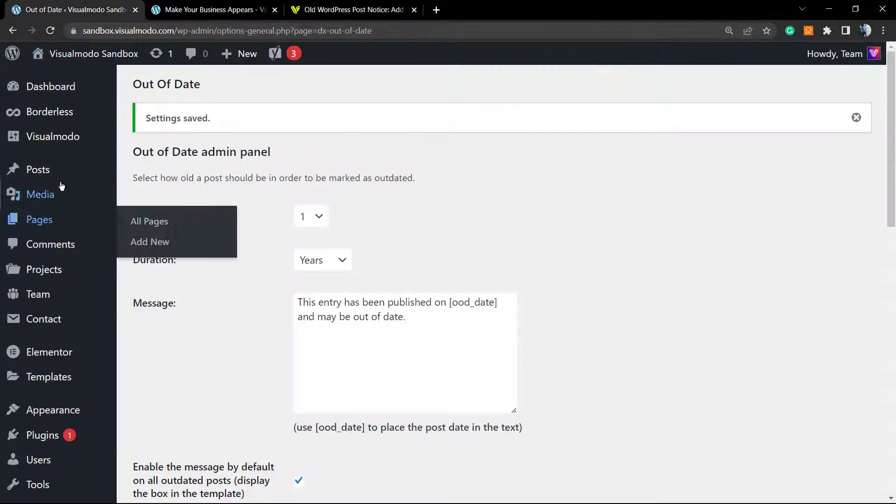
click(47, 171)
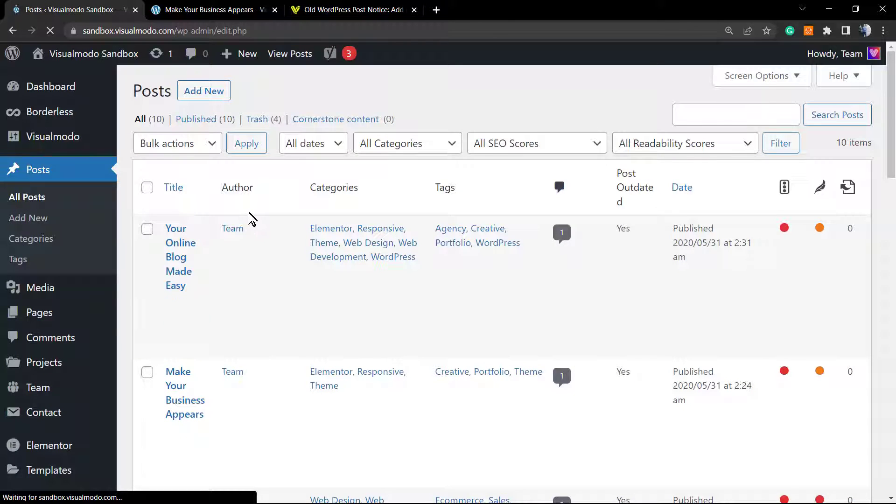
key(ctrl+minus)
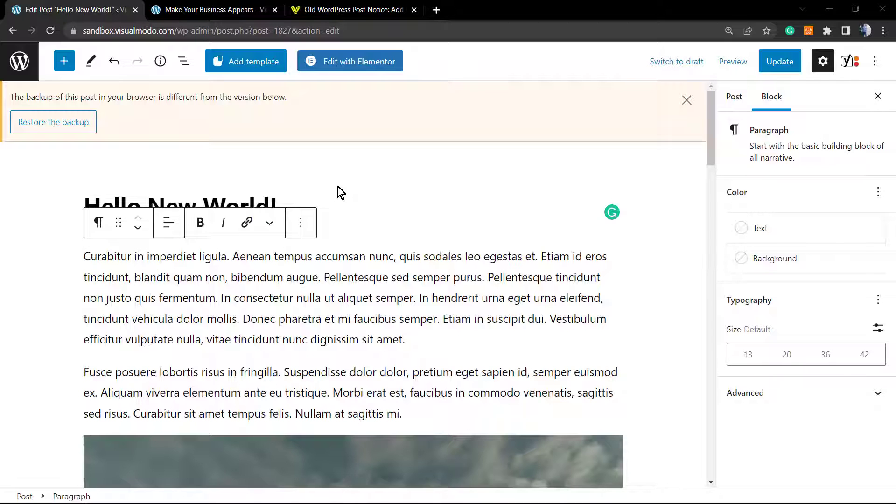
Step: Dismiss the backup notice and insert a Post Date block directly below the "Hello New World!" title
click(361, 207)
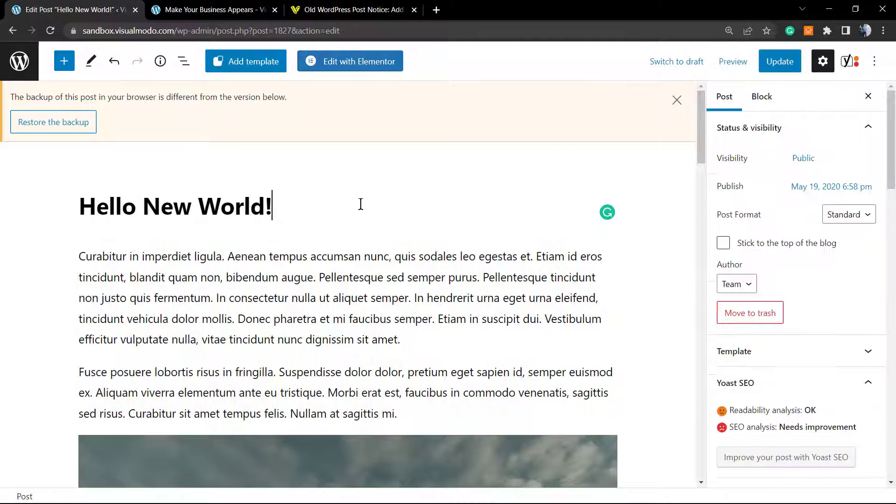
key(Return)
click(677, 100)
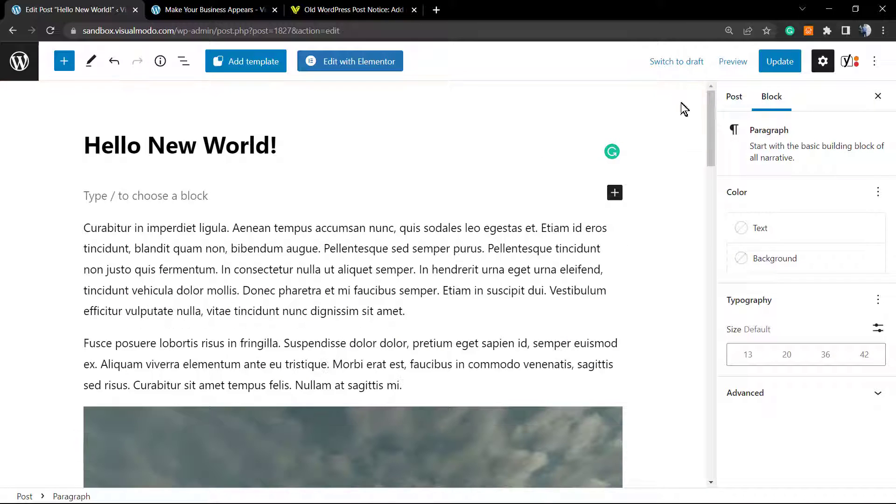
click(614, 192)
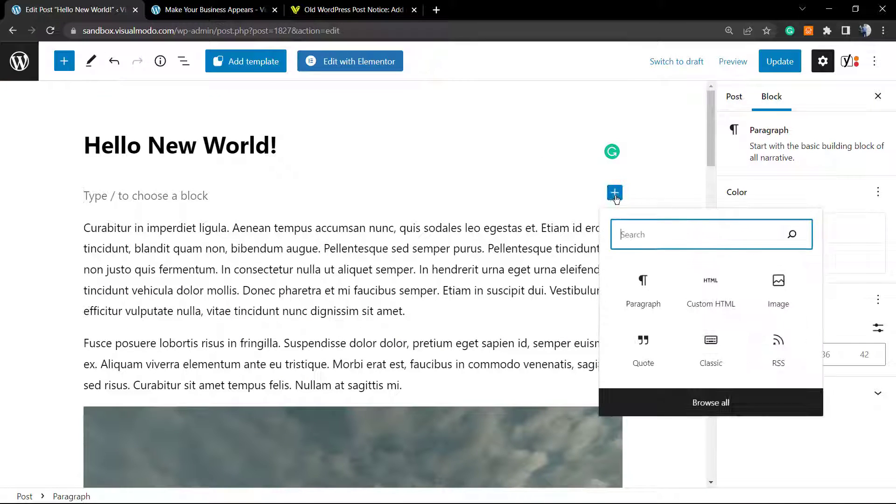
text(da)
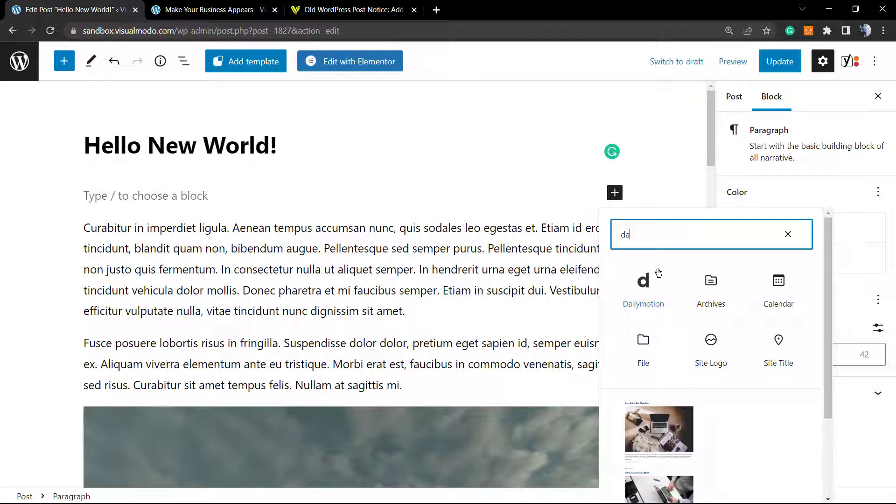
text(t)
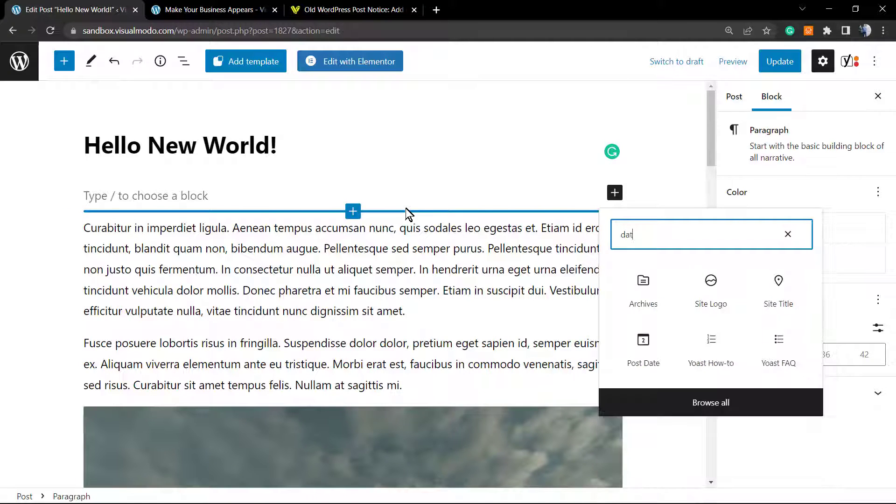
text(e)
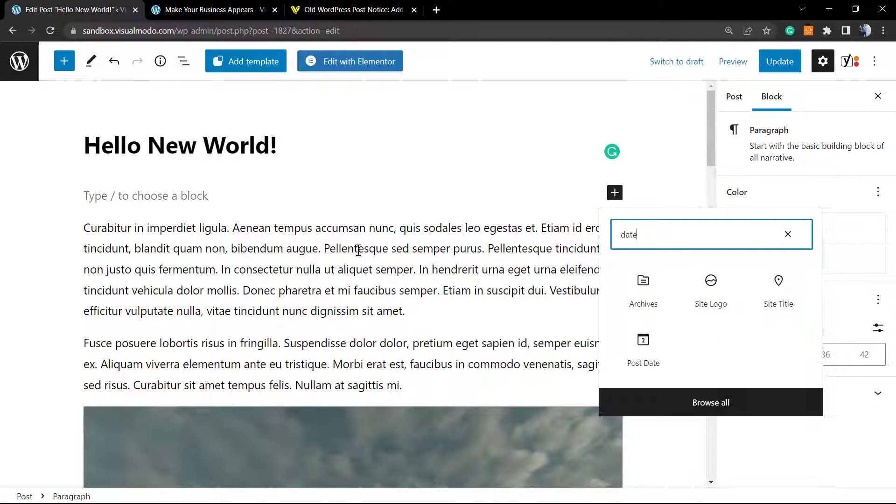
click(635, 355)
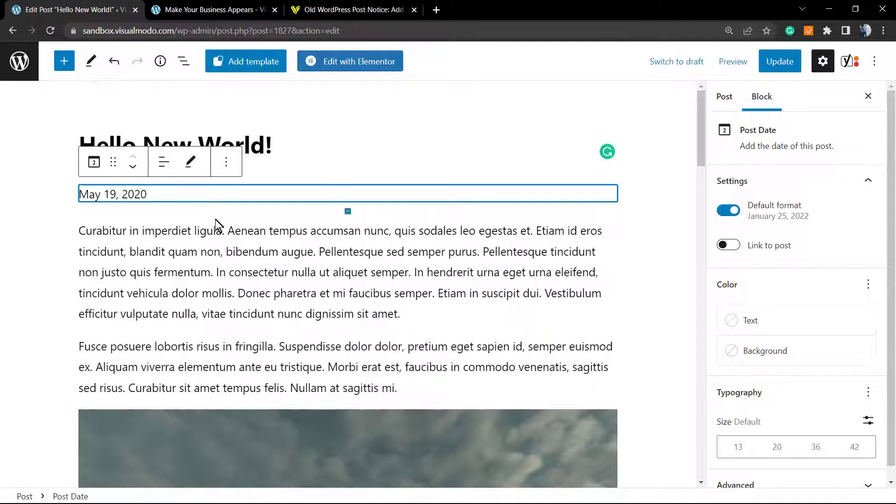
Step: Link the post date to its post and try switching its default format off and back on
click(202, 242)
click(344, 200)
click(728, 246)
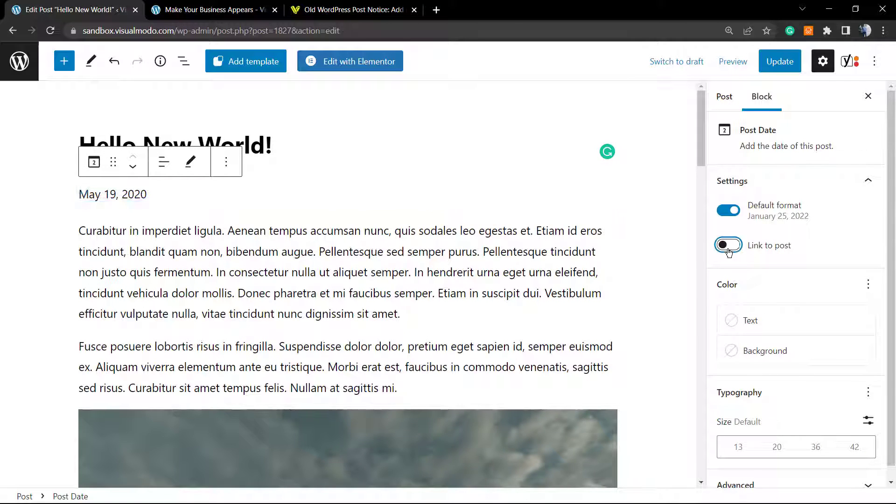
click(731, 211)
click(731, 211)
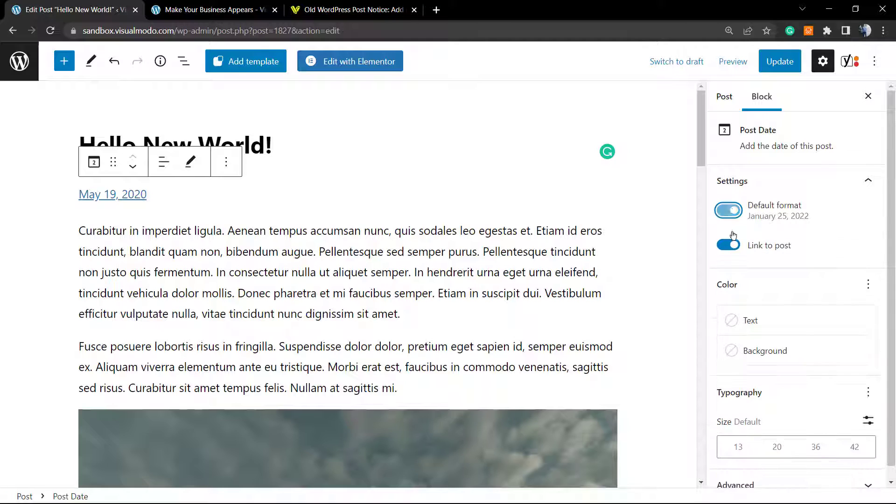
Step: Set the post date's text color to Vivid red and turn off its link to the post
click(732, 320)
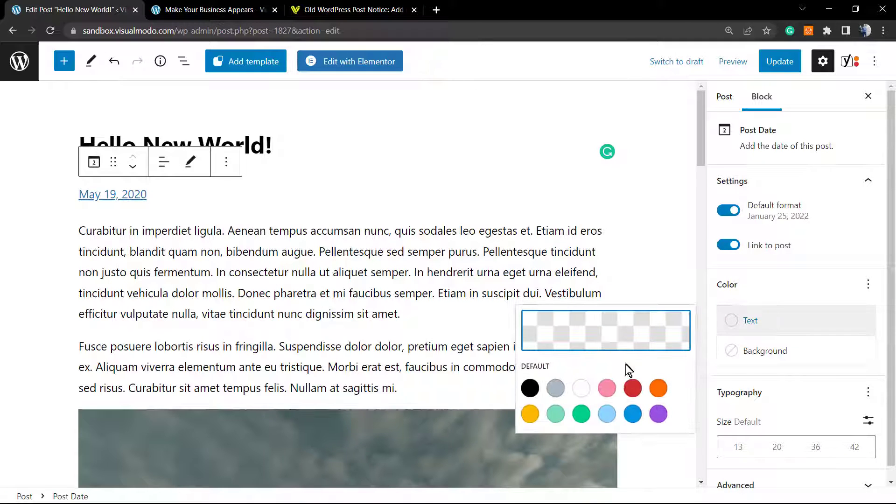
click(633, 389)
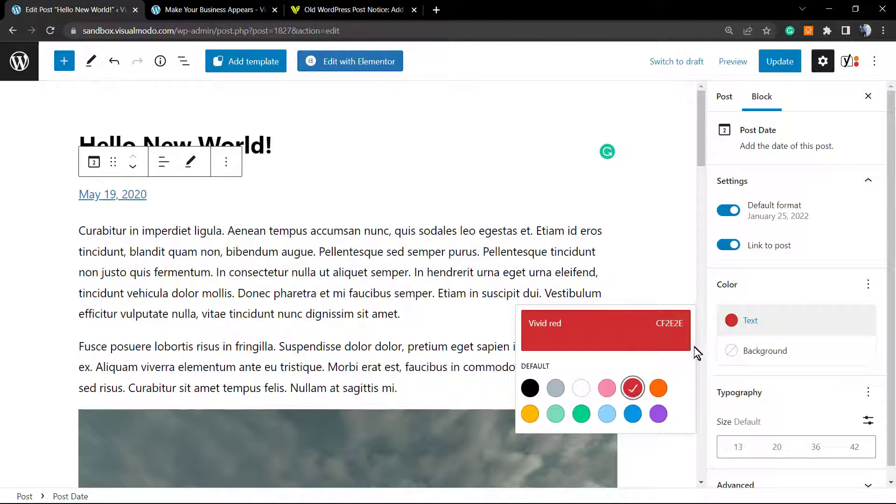
click(730, 246)
click(731, 245)
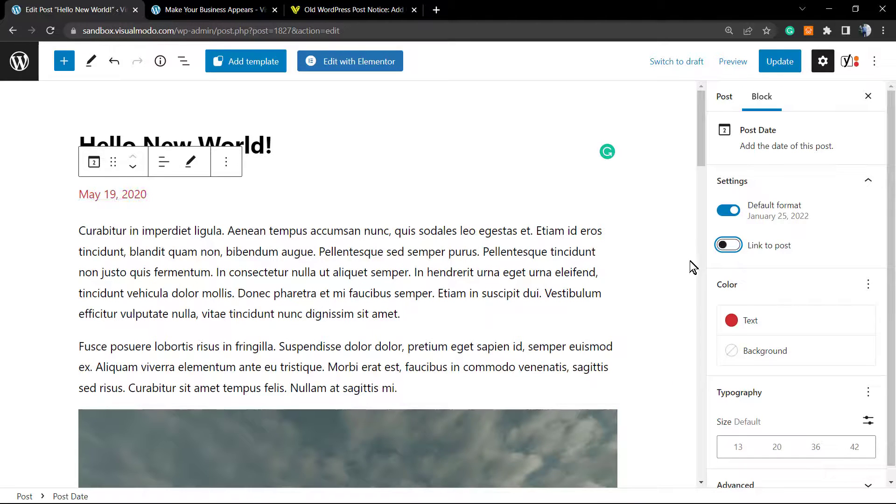
Step: Give the Post Date block a solid bluish-gray background color and check how it looks above the text
click(758, 354)
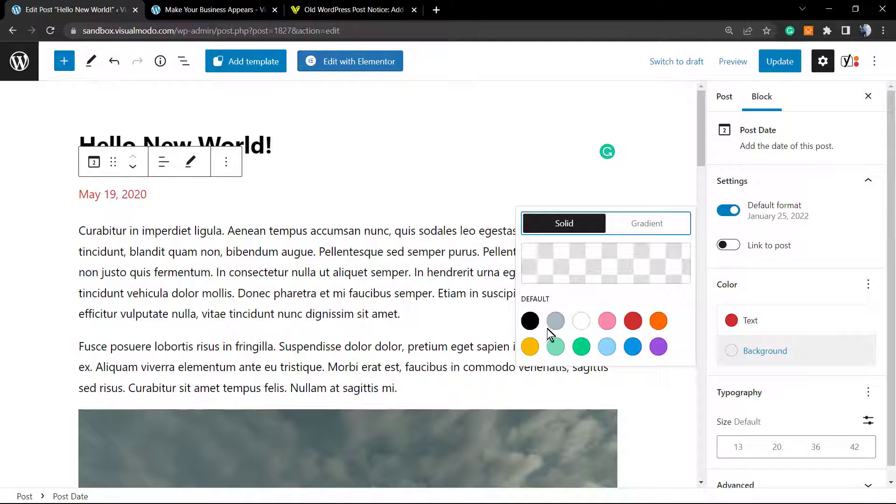
click(553, 327)
click(337, 281)
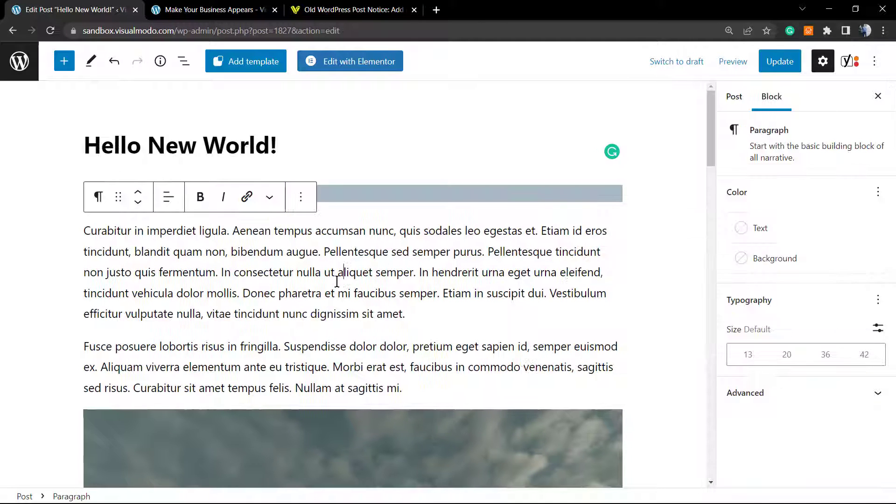
click(411, 193)
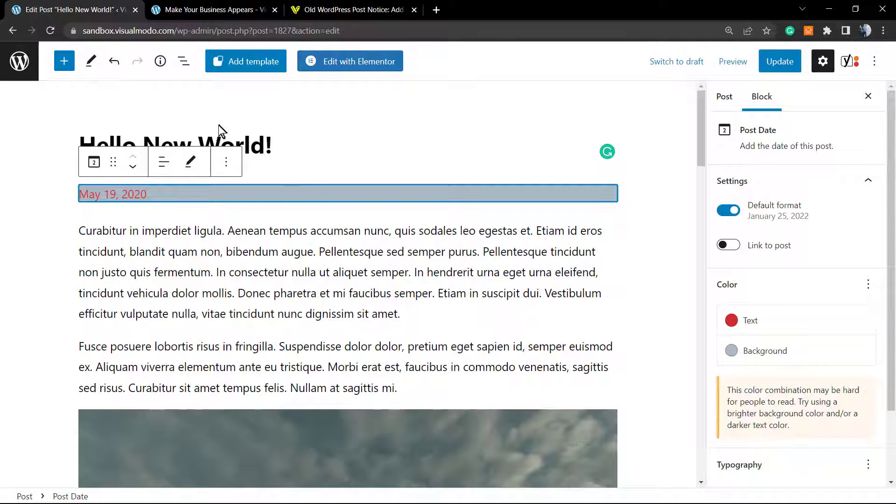
Step: Leave the post editor without saving the changes and review the Out of Date plugin's settings
click(10, 73)
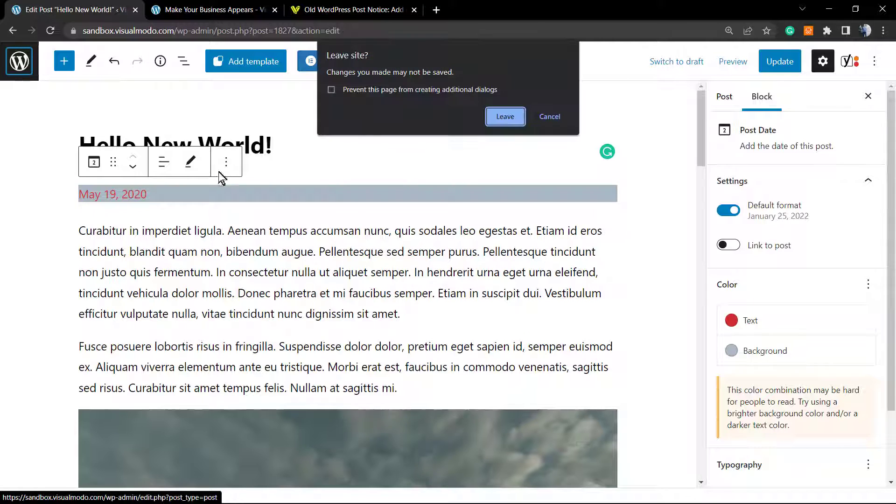
click(498, 118)
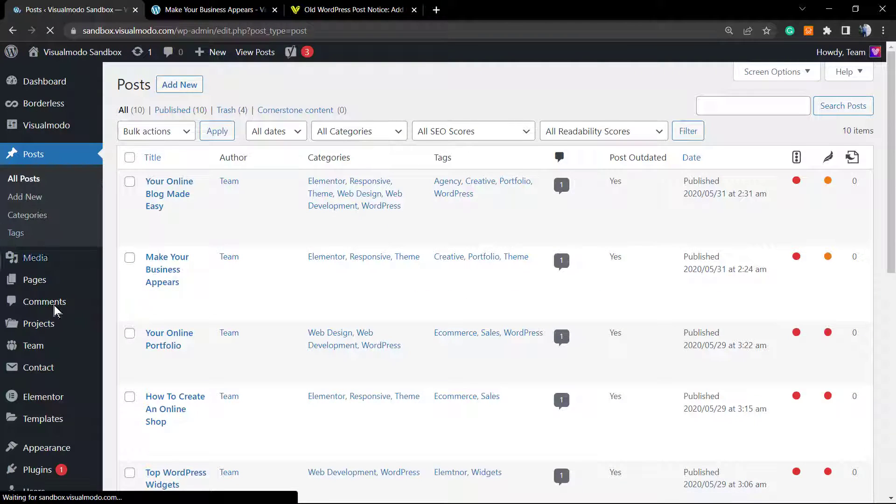
scroll(52, 373, down, 1)
scroll(47, 392, down, 3)
mouse_move(39, 412)
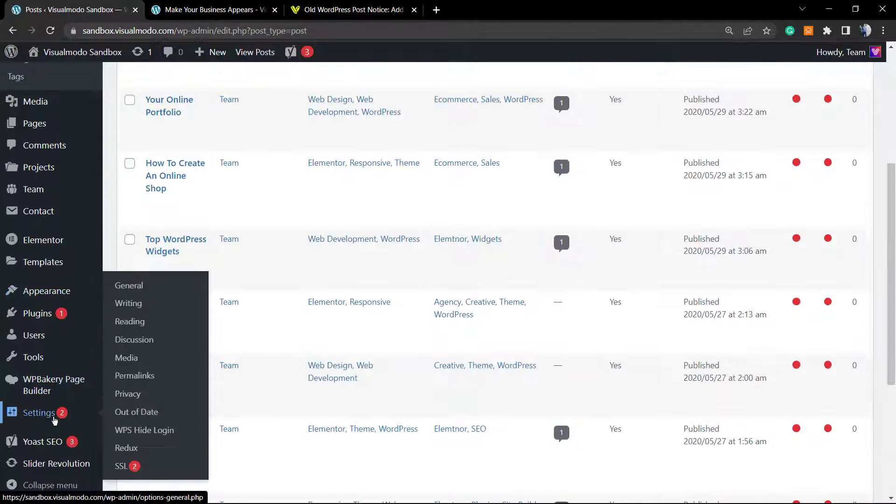
click(159, 413)
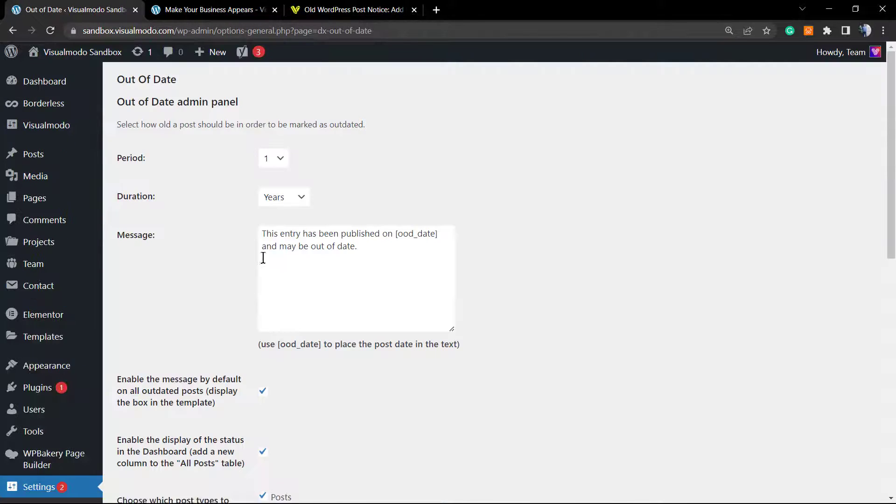
scroll(246, 241, down, 3)
scroll(219, 244, down, 8)
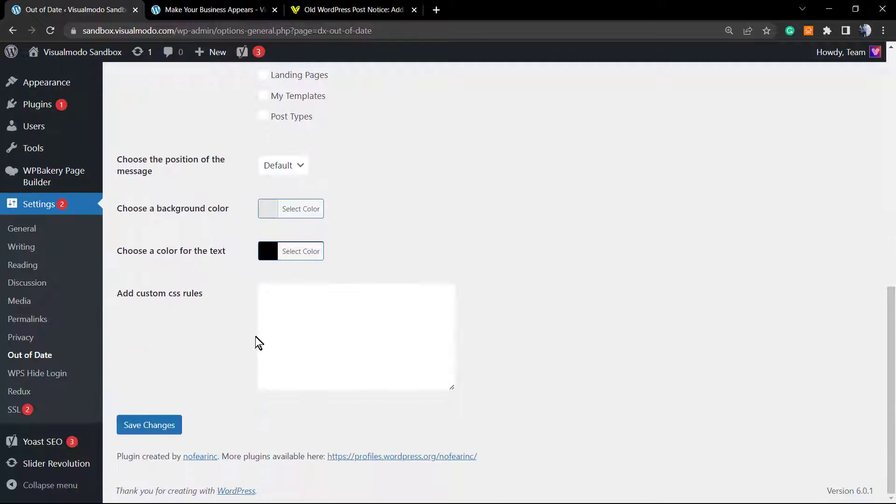
scroll(254, 341, up, 10)
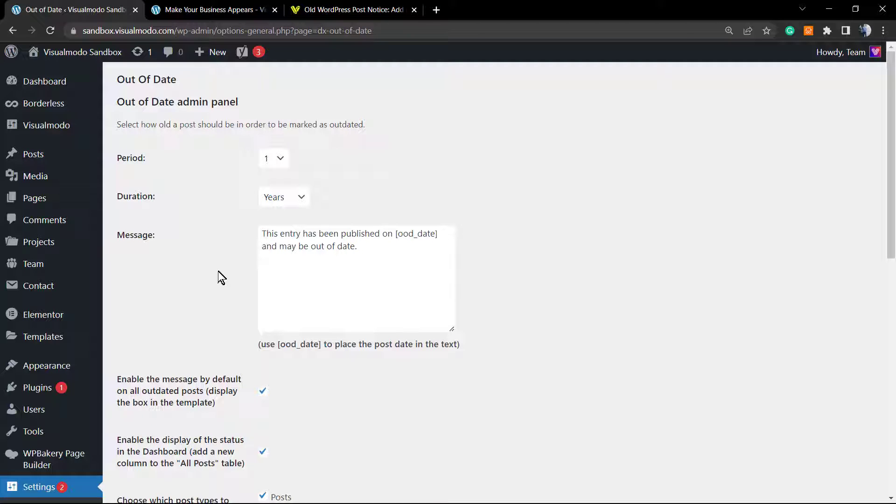
Step: Examine the Visualmodo article on old post notices for WordPress, including its reasons and its list of methods
click(210, 10)
click(353, 9)
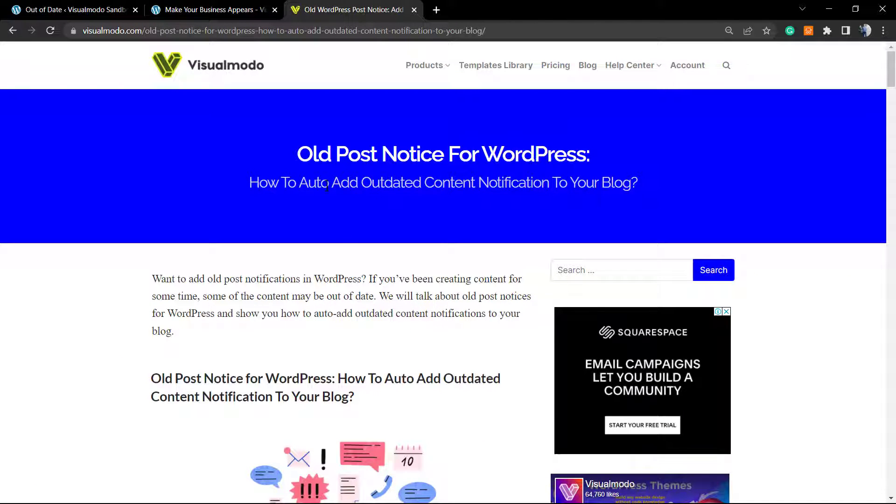
drag(282, 159, 673, 171)
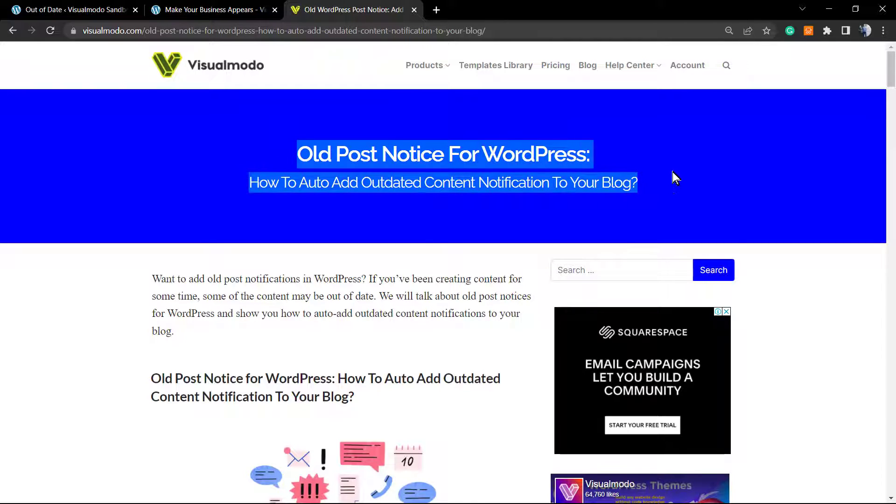
click(246, 293)
scroll(245, 293, down, 15)
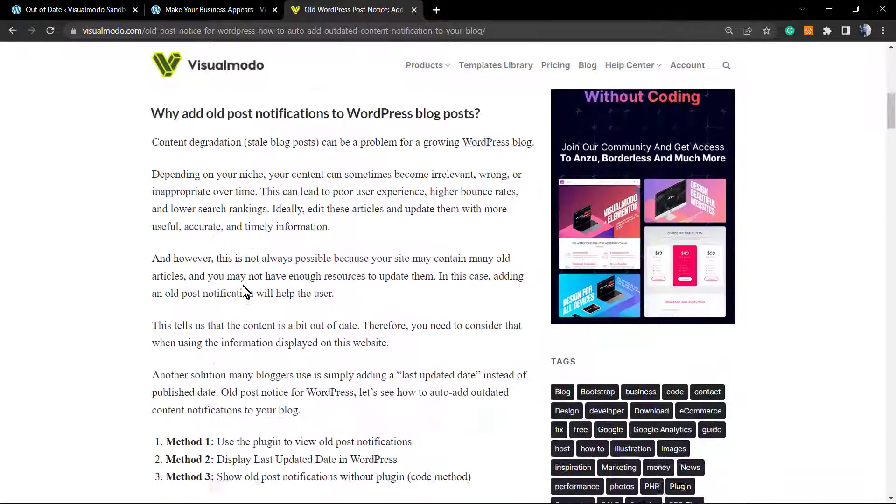
scroll(246, 293, down, 5)
scroll(242, 286, up, 17)
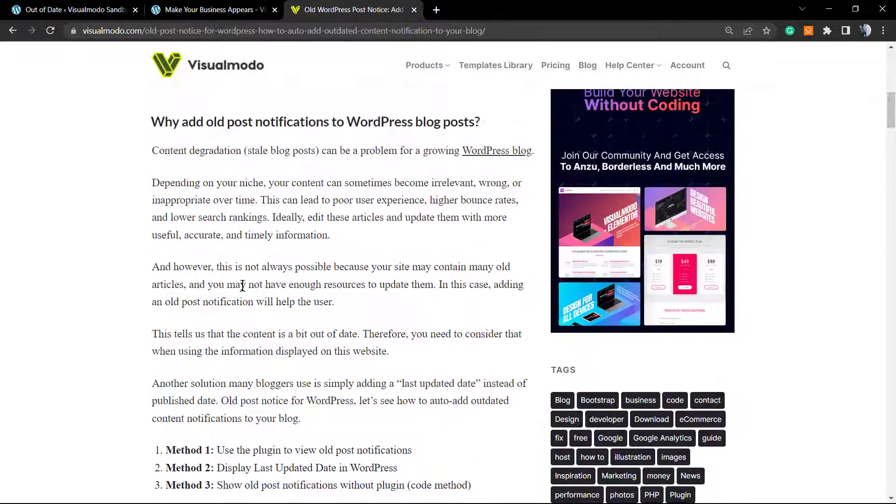
scroll(243, 286, up, 4)
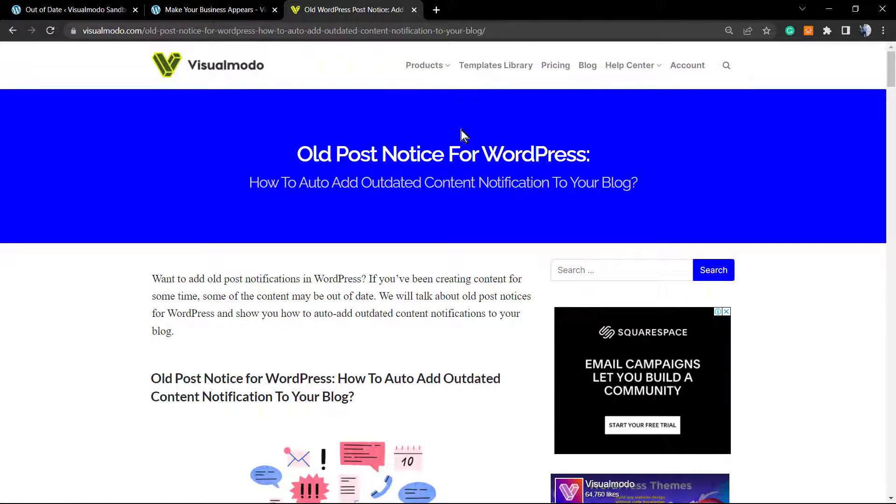
Step: Browse the Anzu starter templates in the Visualmodo Templates Library
click(488, 70)
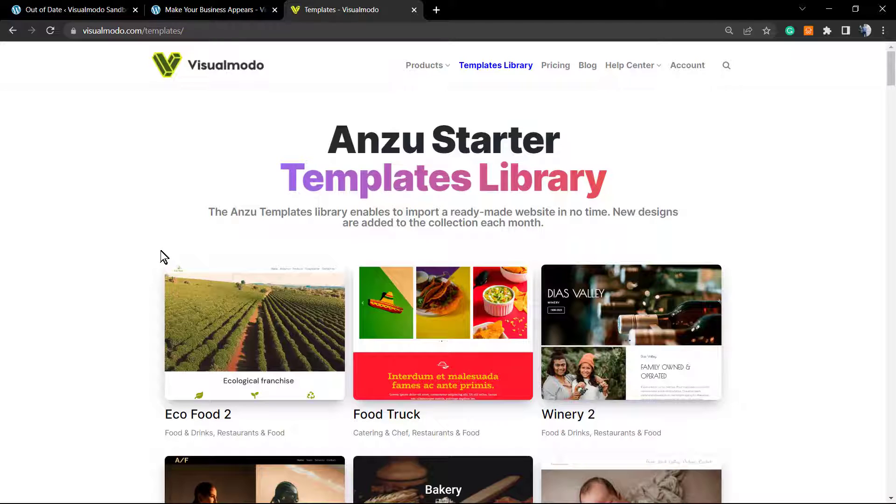
double_click(350, 156)
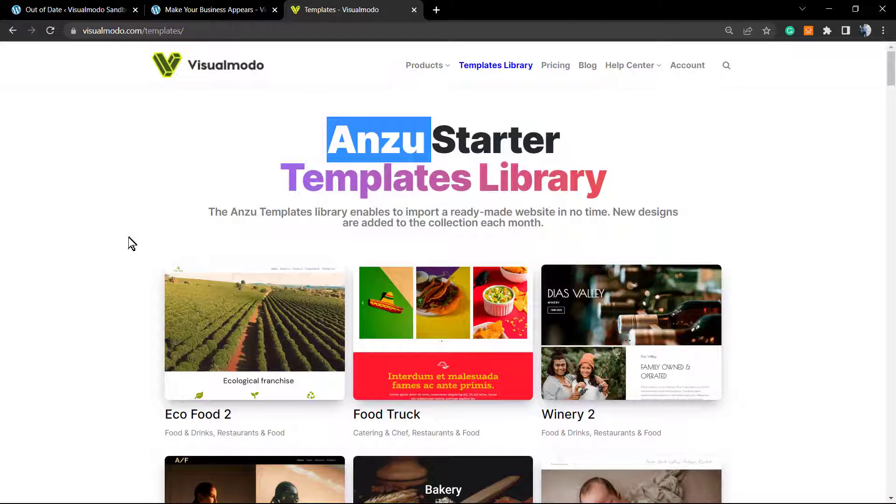
scroll(140, 236, down, 1)
scroll(626, 262, down, 3)
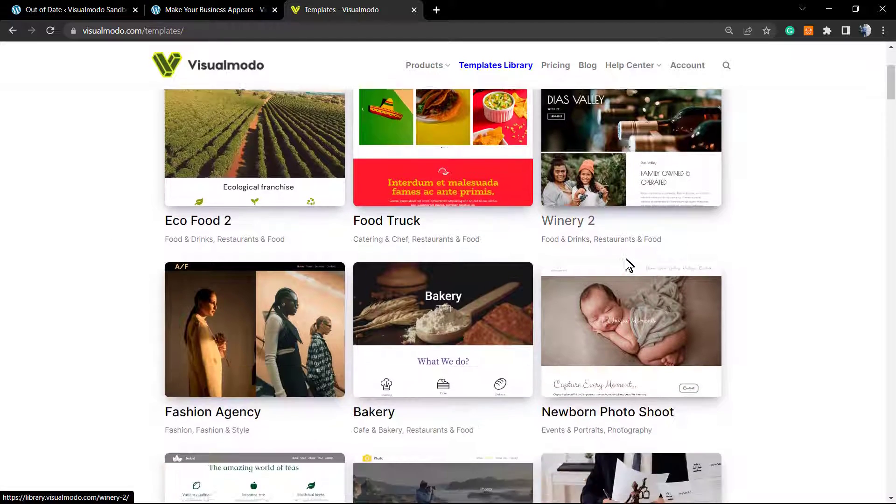
scroll(625, 263, down, 2)
scroll(266, 290, down, 4)
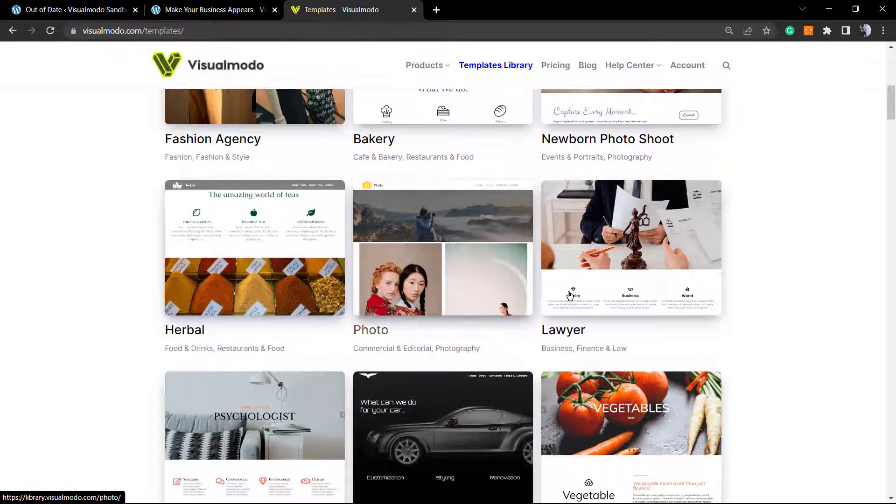
scroll(570, 295, down, 5)
scroll(266, 284, down, 2)
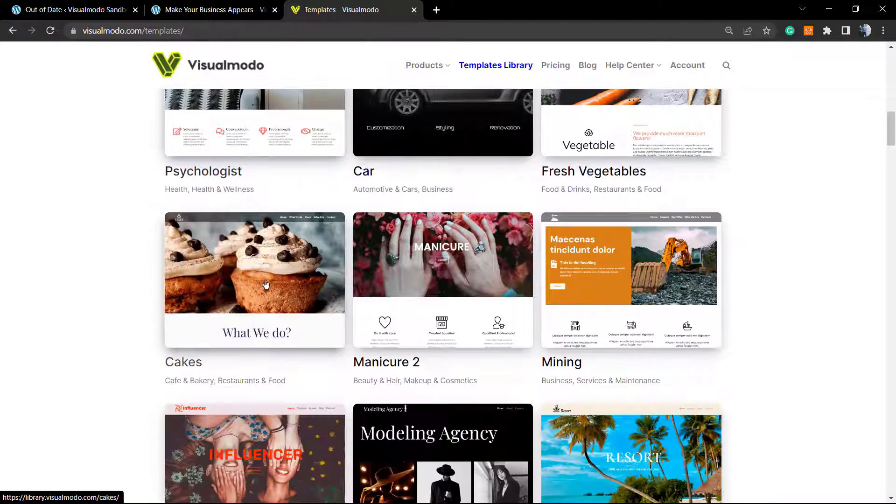
scroll(266, 285, down, 1)
scroll(207, 267, down, 4)
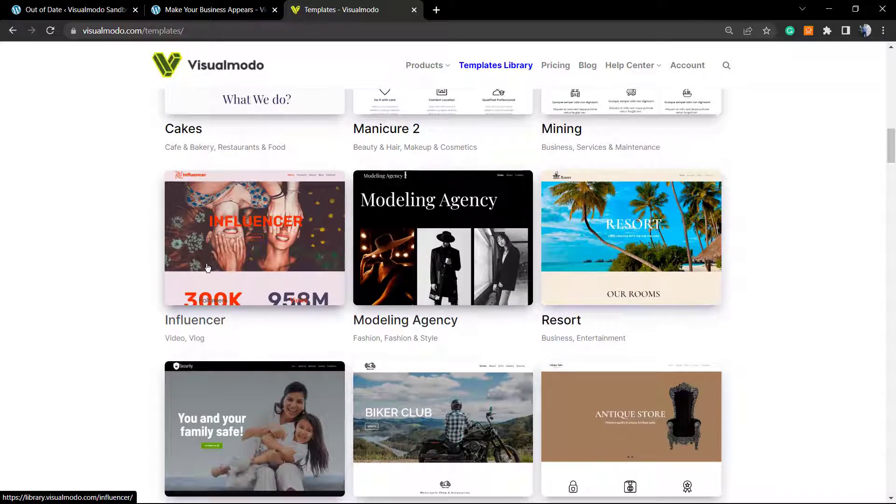
Step: Look through more starter templates in the Templates Library, from Influencer and Architect to Paintball, Horse and Church
scroll(208, 268, down, 9)
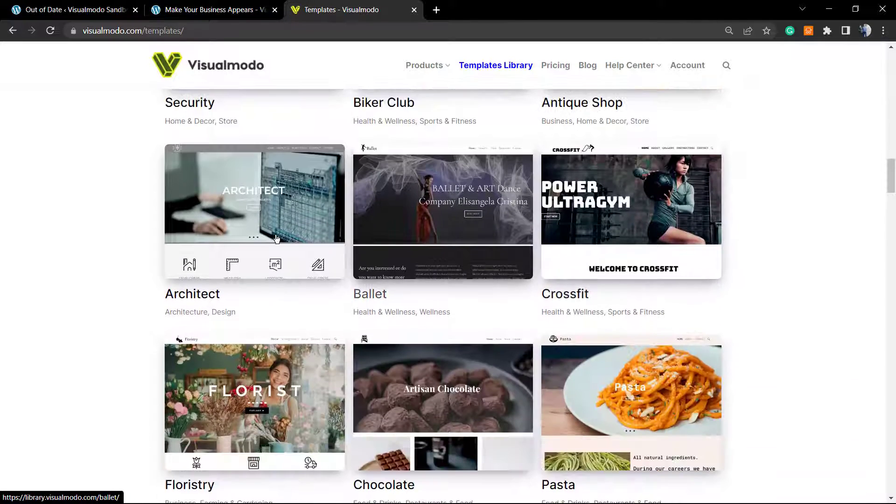
scroll(284, 275, down, 4)
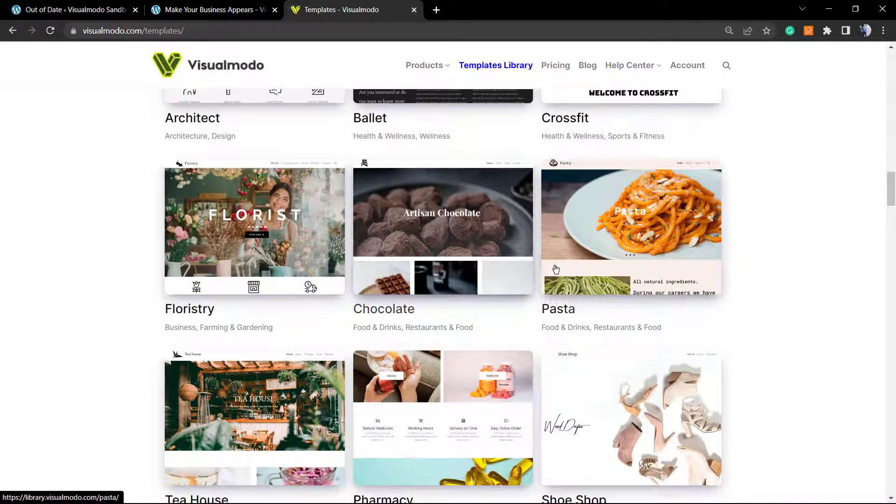
scroll(556, 269, down, 4)
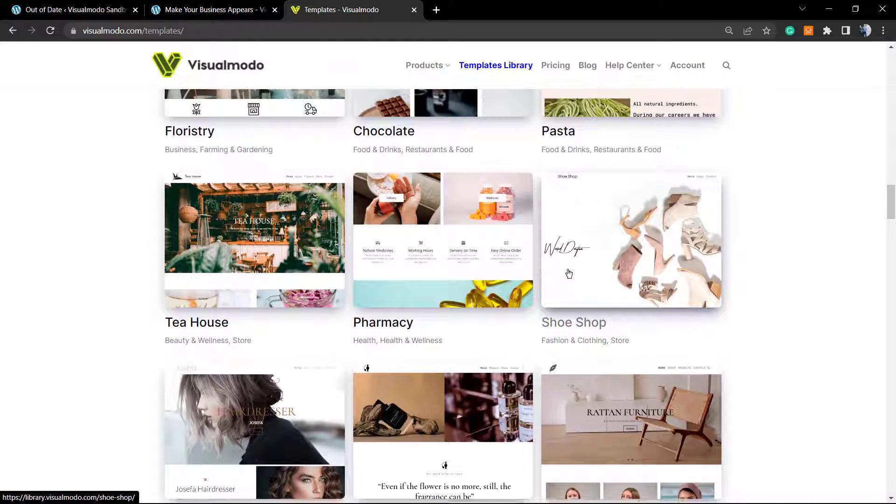
scroll(569, 274, down, 4)
scroll(289, 279, down, 4)
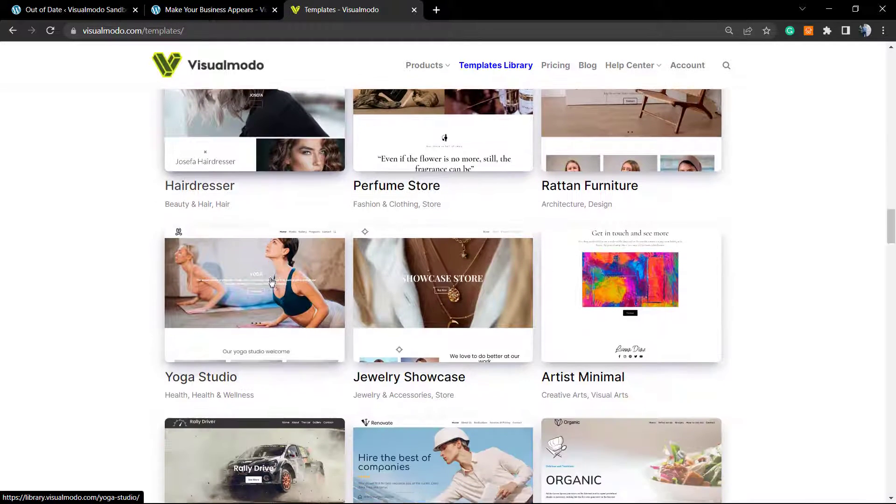
scroll(303, 276, down, 4)
scroll(303, 271, down, 1)
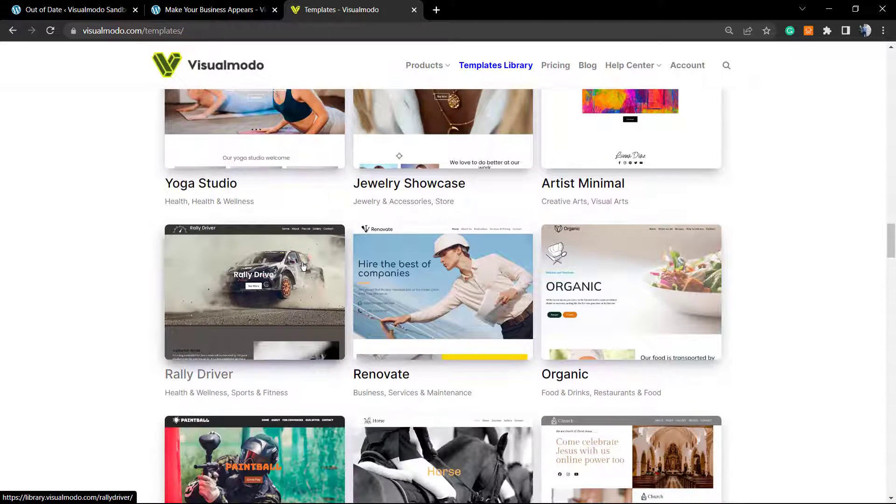
scroll(443, 289, down, 4)
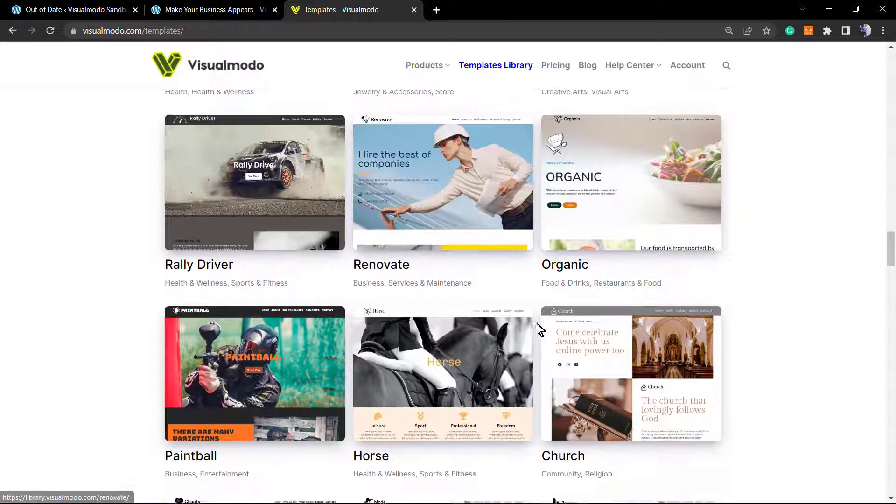
scroll(587, 79, down, 2)
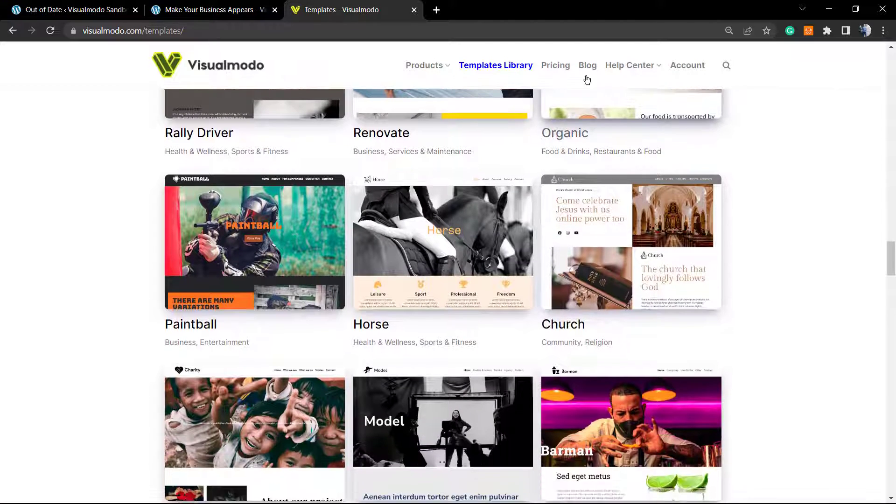
Step: Open the Visualmodo blog and examine its featured posts and category sections, from Cryptocurrency, Design and SEO to Tutorial, Marketing and Web Development
click(588, 67)
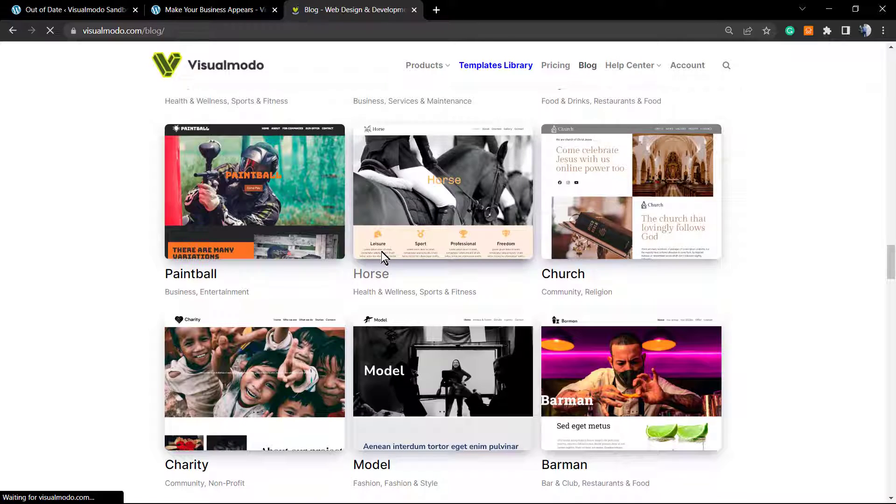
scroll(184, 332, down, 4)
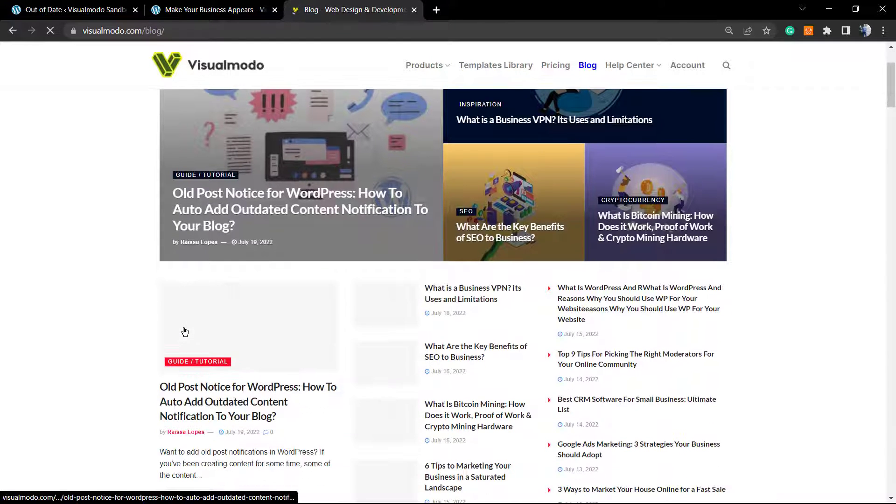
scroll(184, 332, down, 6)
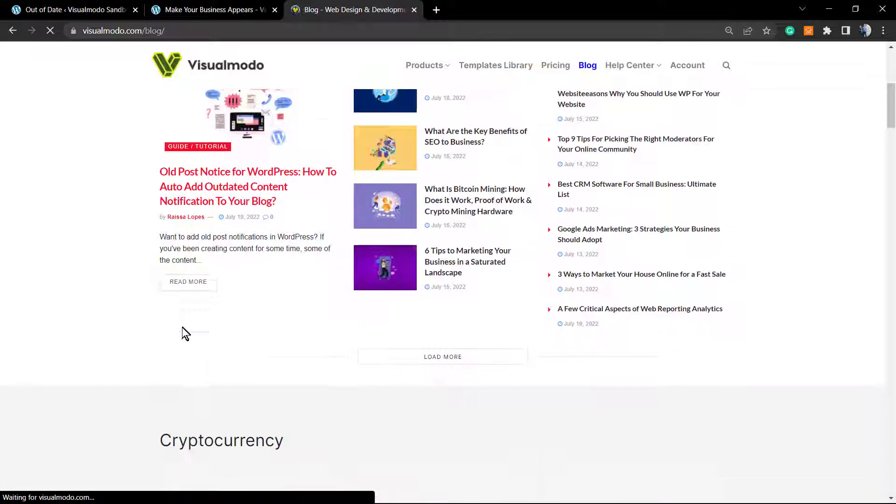
scroll(184, 332, down, 6)
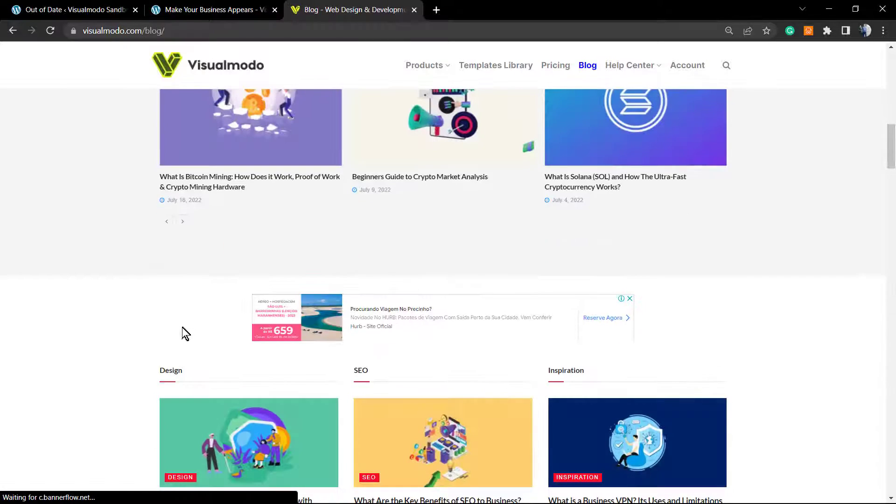
scroll(186, 332, down, 5)
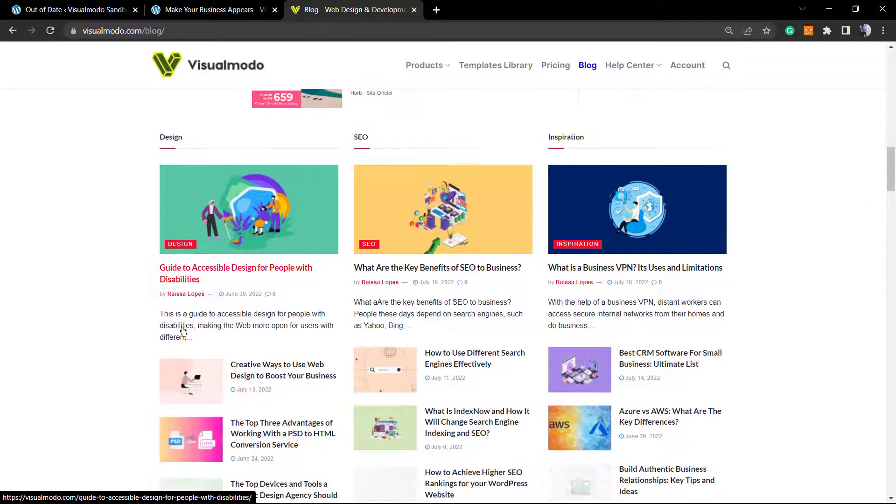
scroll(182, 326, down, 2)
scroll(183, 324, down, 4)
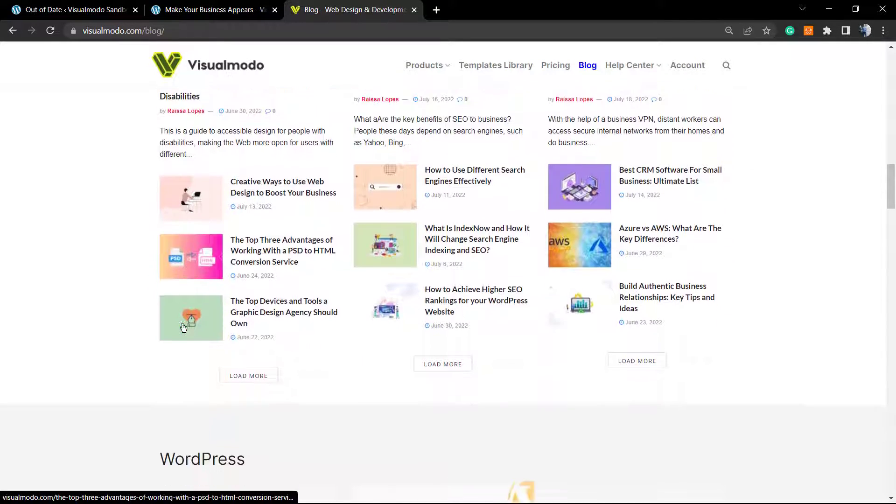
scroll(182, 324, down, 5)
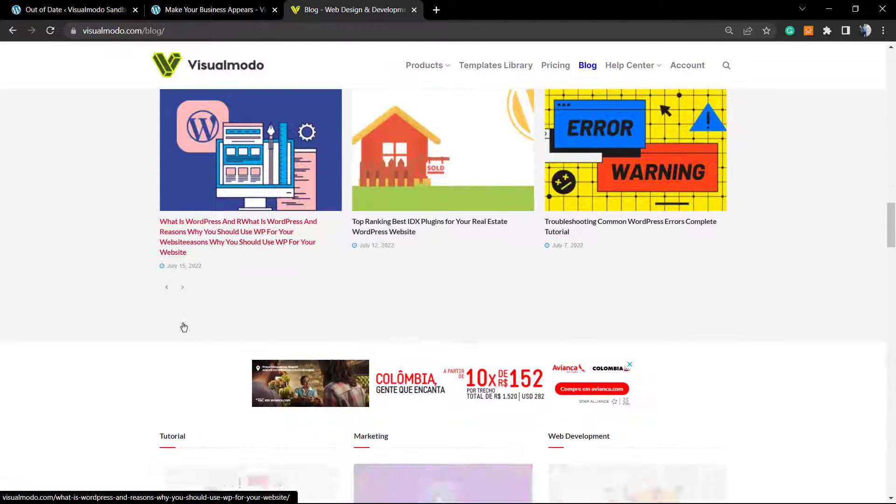
scroll(183, 323, down, 5)
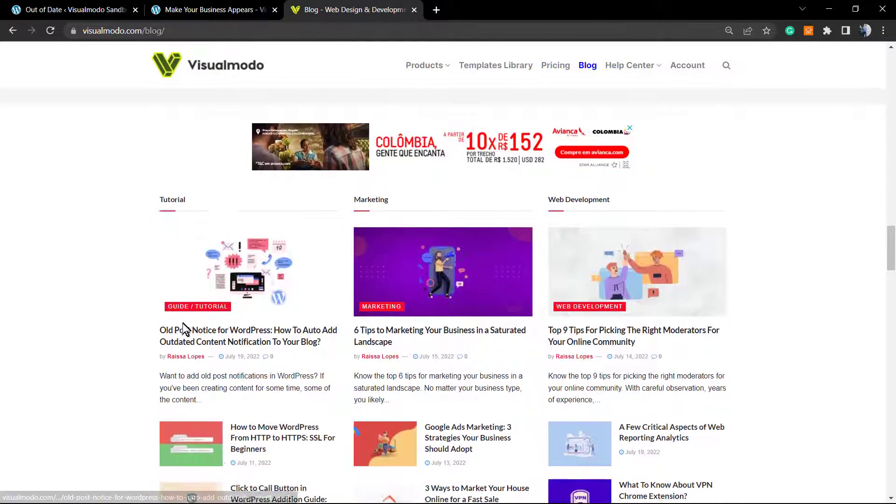
scroll(183, 323, down, 2)
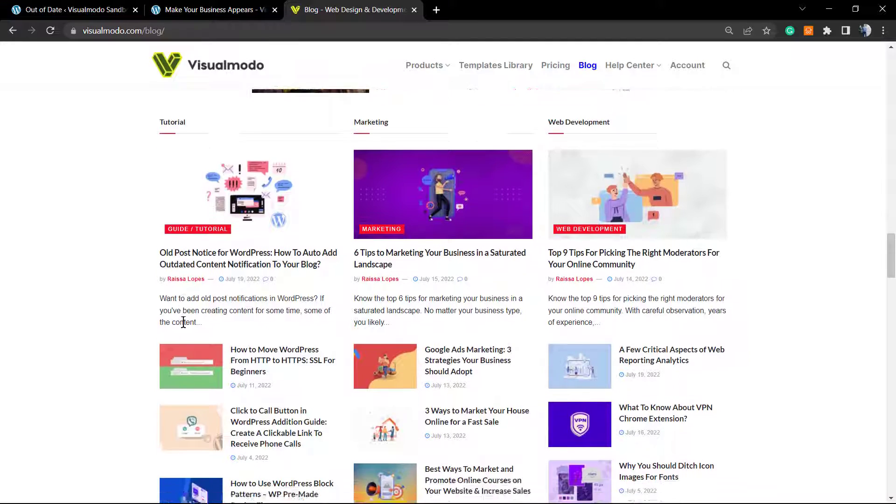
scroll(174, 328, down, 6)
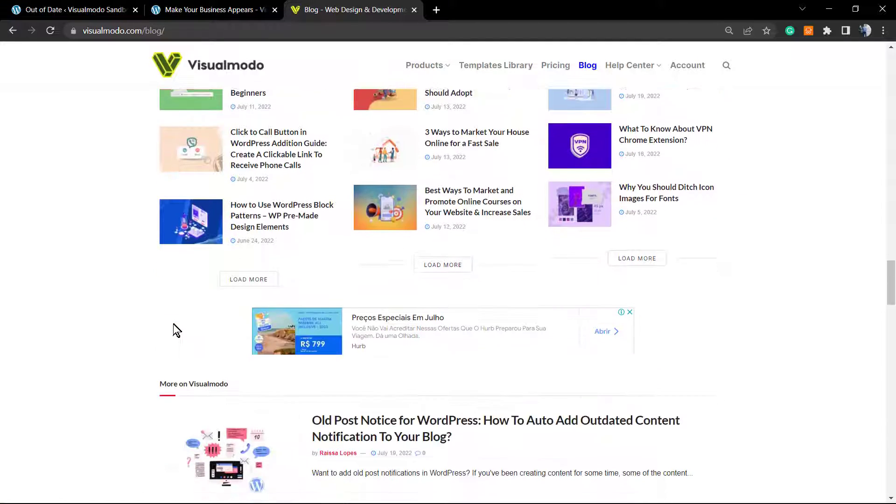
Step: Examine the More on Visualmodo post list, loading two further batches of older articles
scroll(176, 330, down, 3)
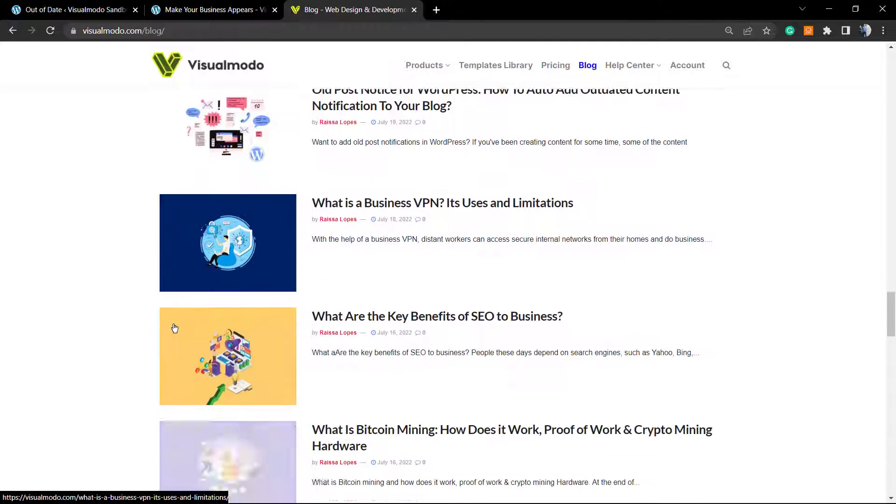
scroll(175, 328, down, 3)
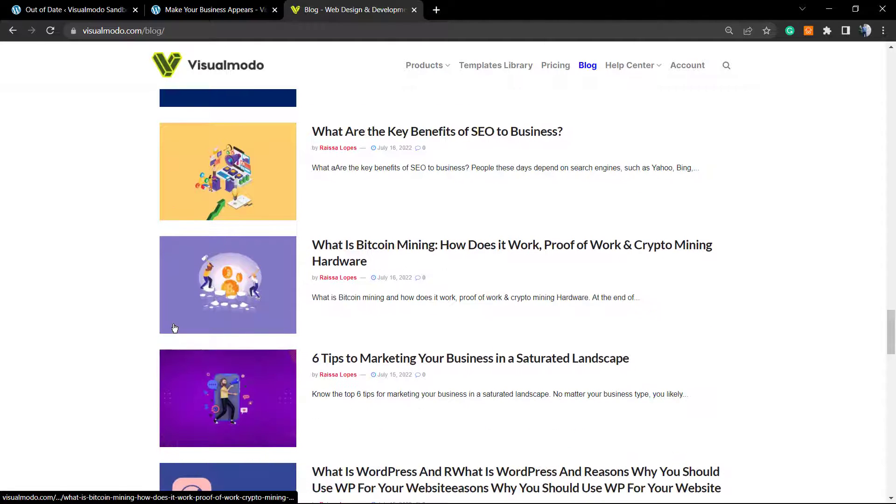
scroll(175, 328, down, 6)
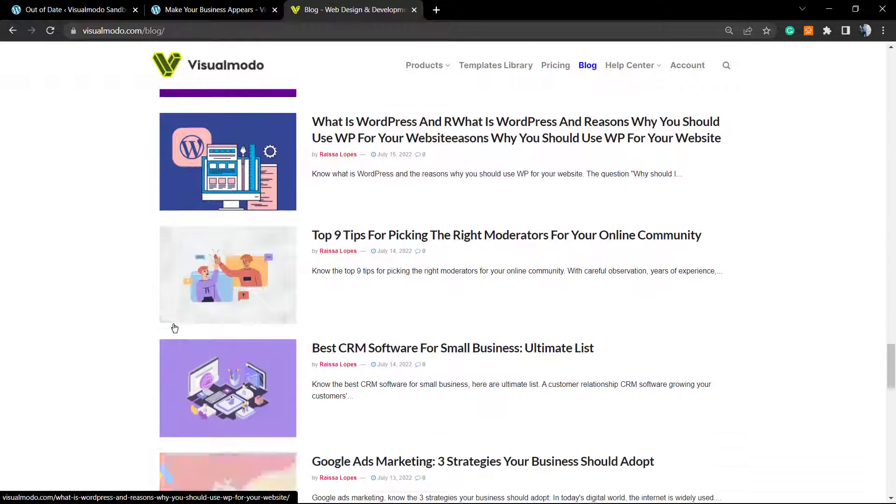
scroll(174, 328, down, 5)
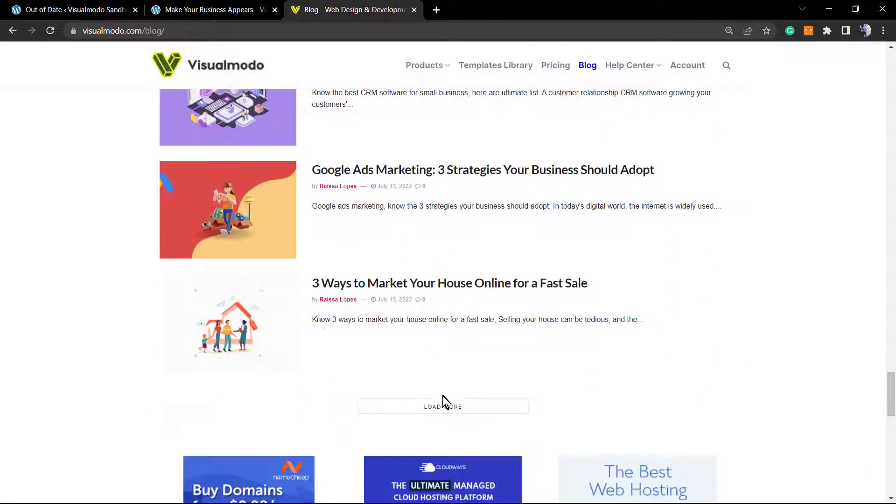
click(412, 412)
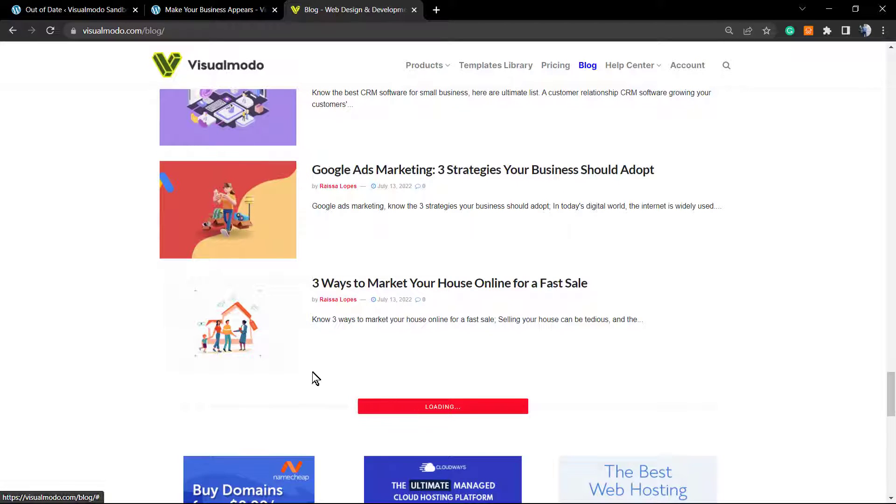
scroll(315, 378, down, 2)
scroll(314, 314, down, 2)
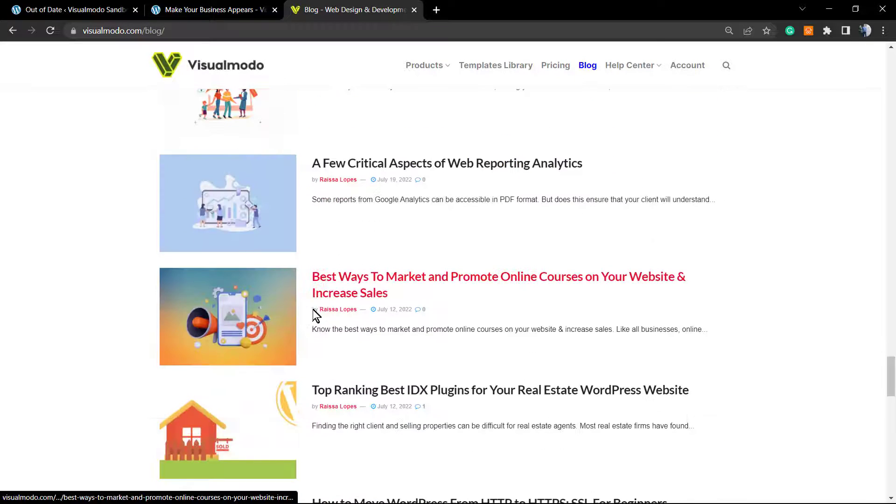
scroll(308, 317, down, 2)
scroll(295, 320, down, 4)
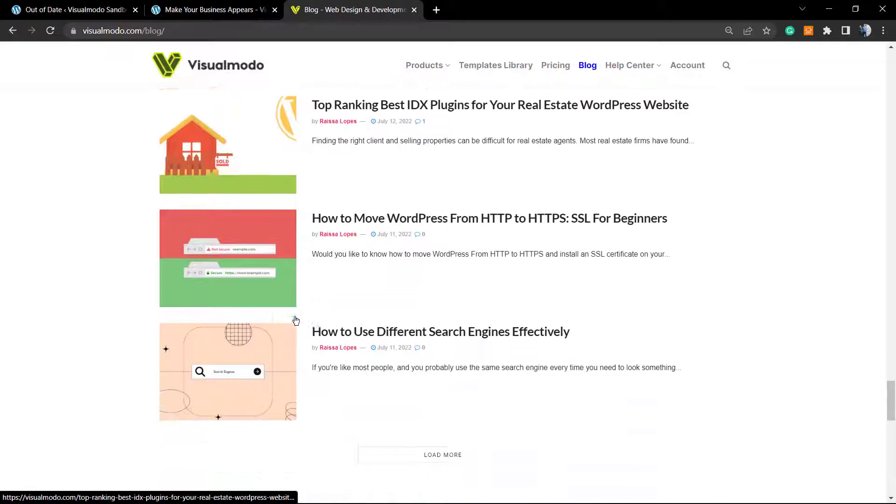
click(426, 389)
scroll(360, 327, down, 1)
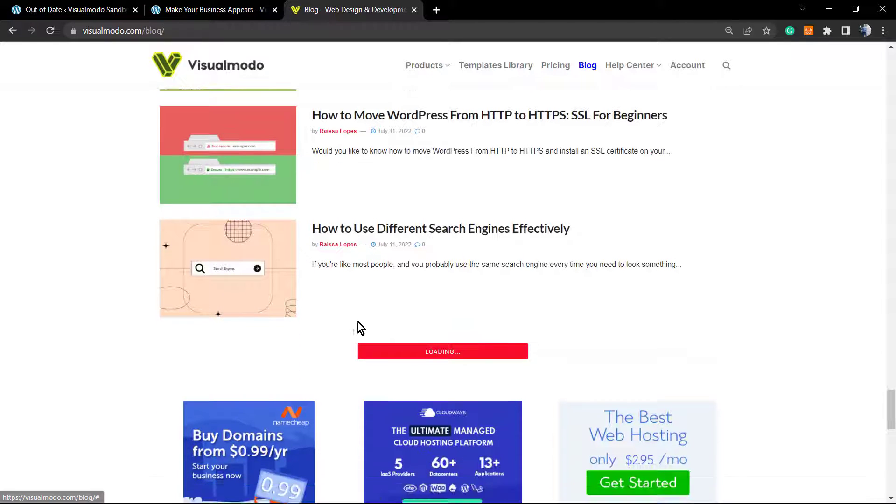
scroll(326, 325, down, 5)
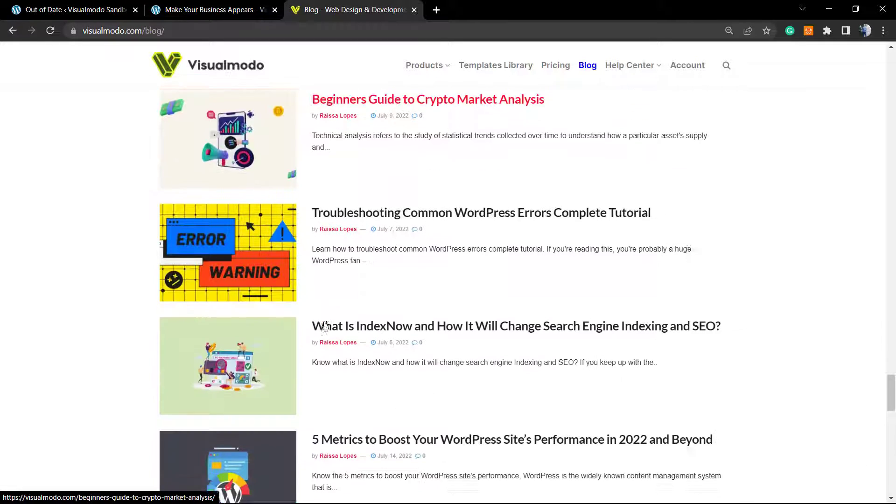